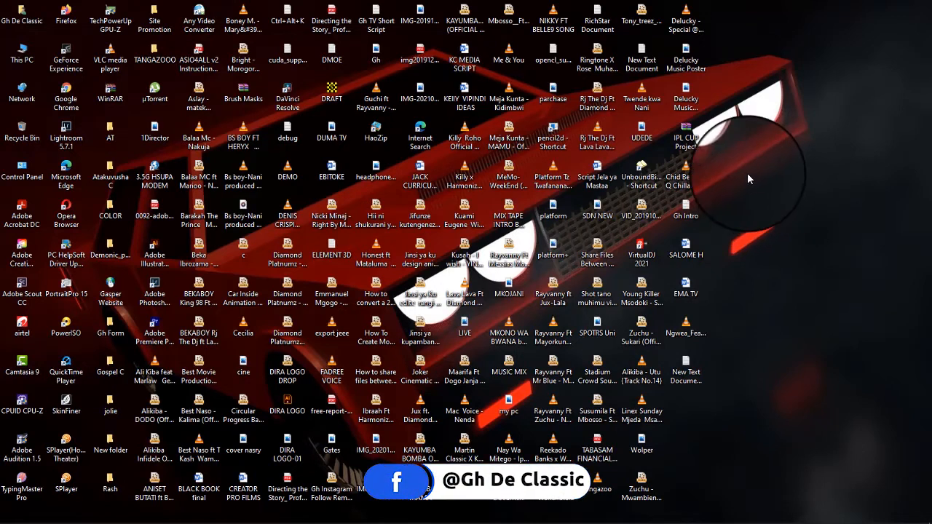
- Switch to Photoshop, load the raw photo _MG_4505 from the DCIM folder, and open it through Camera Raw
{"action": "mouse_move", "coordinate": [536, 523]}
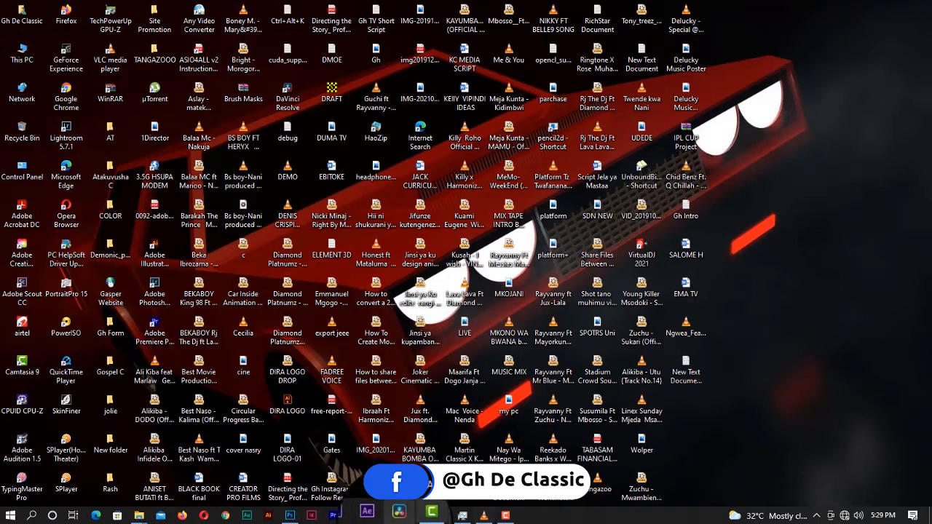
{"action": "left_click", "coordinate": [291, 513]}
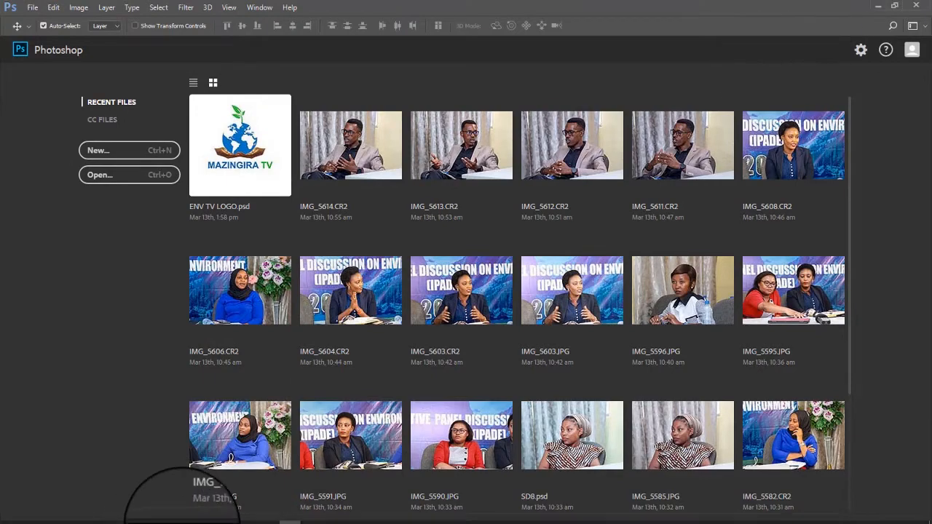
{"action": "mouse_move", "coordinate": [138, 513]}
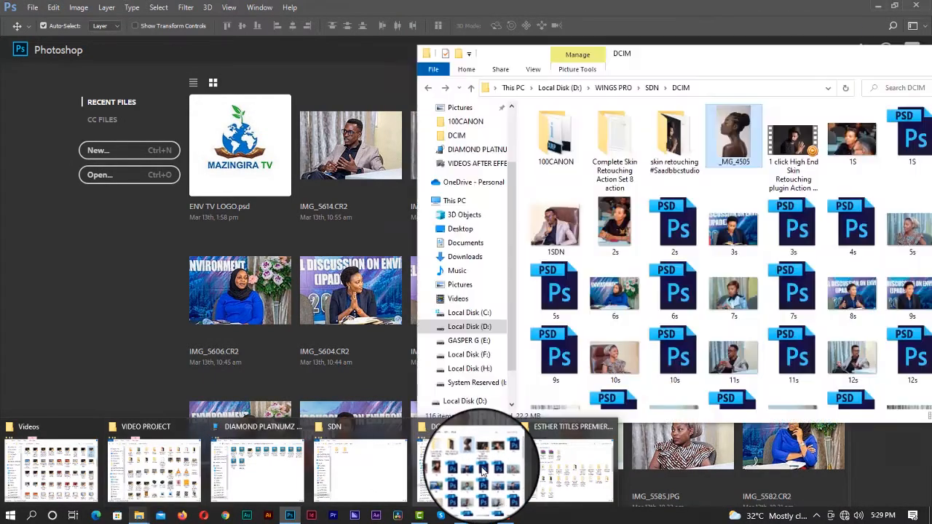
{"action": "left_click", "coordinate": [482, 473]}
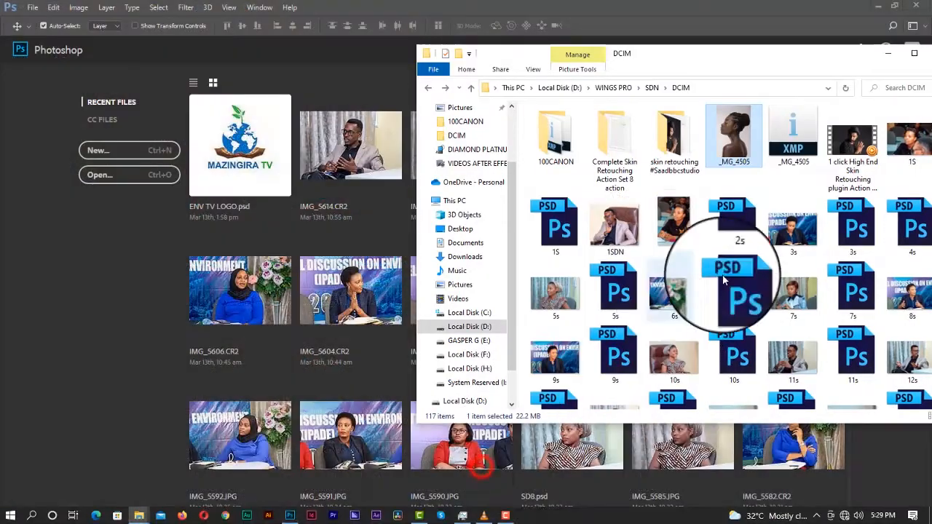
{"action": "left_click_drag", "start_coordinate": [734, 135], "coordinate": [111, 175]}
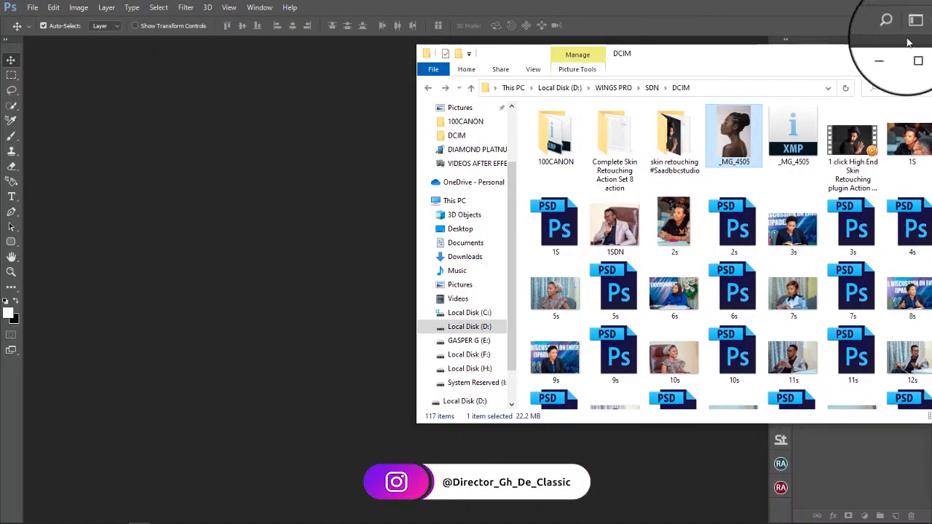
{"action": "left_click", "coordinate": [888, 53]}
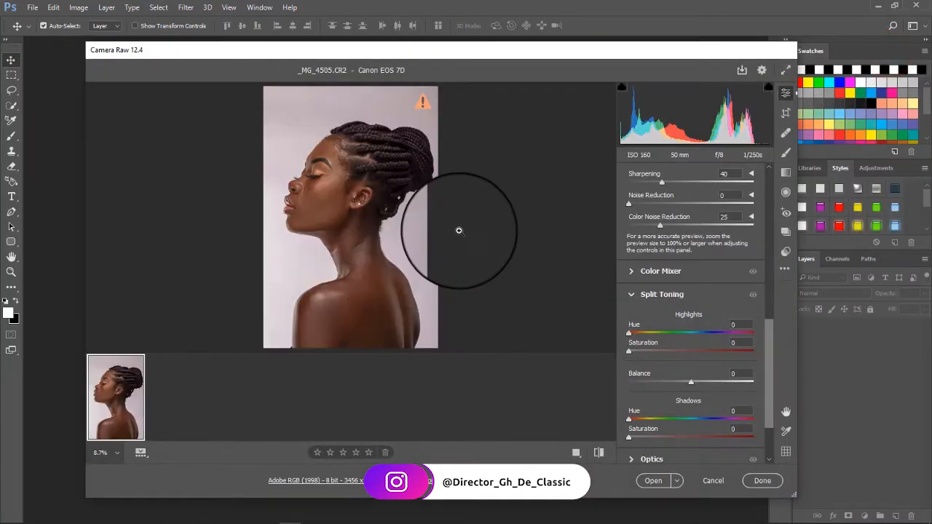
{"action": "left_click_drag", "start_coordinate": [763, 330], "coordinate": [765, 189]}
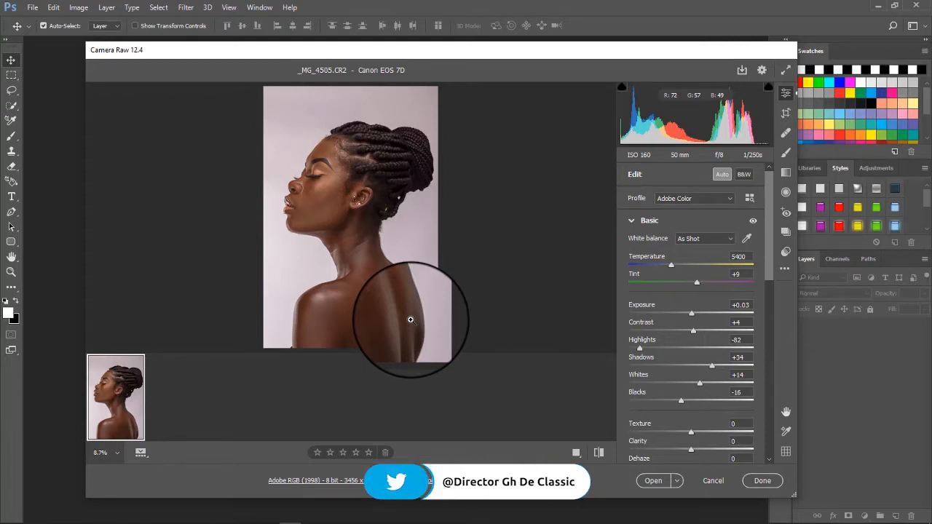
{"action": "left_click", "coordinate": [652, 481]}
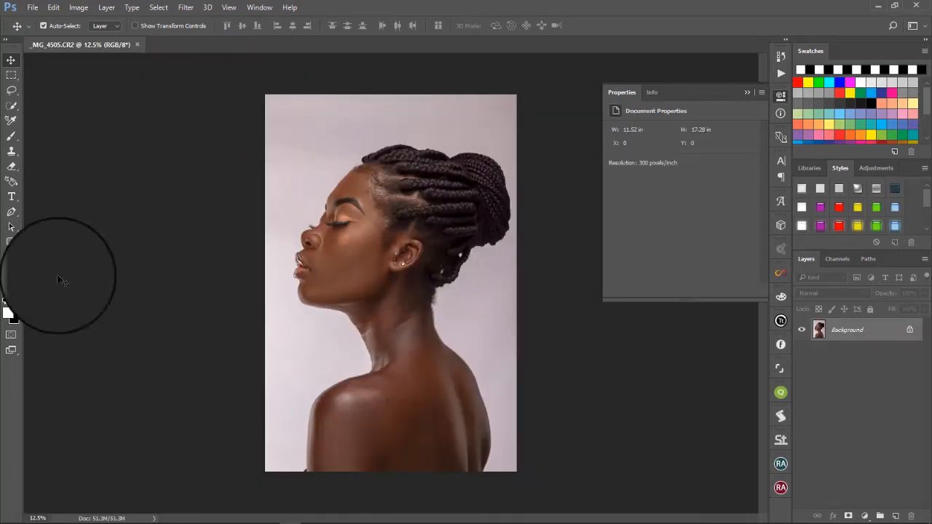
- Examine the skin texture on the woman's cheek at 100% zoom and the portrait as a whole
{"action": "left_click", "coordinate": [11, 271]}
{"action": "left_click", "coordinate": [359, 250]}
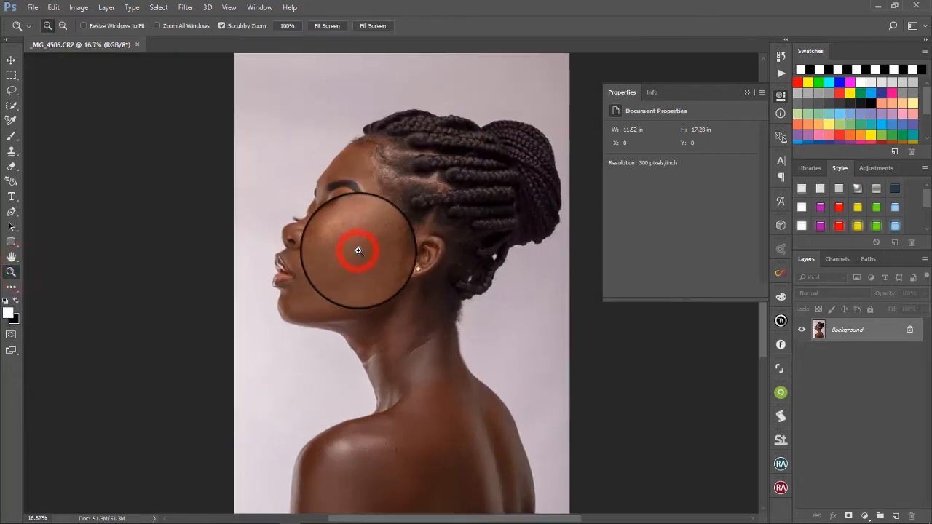
{"action": "left_click_drag", "start_coordinate": [358, 251], "coordinate": [359, 251]}
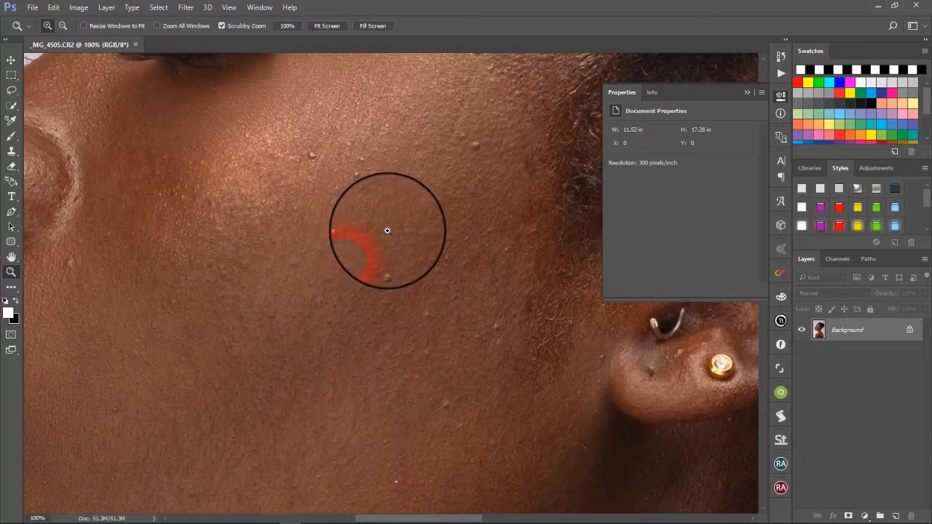
{"action": "left_click_drag", "start_coordinate": [454, 146], "coordinate": [346, 328]}
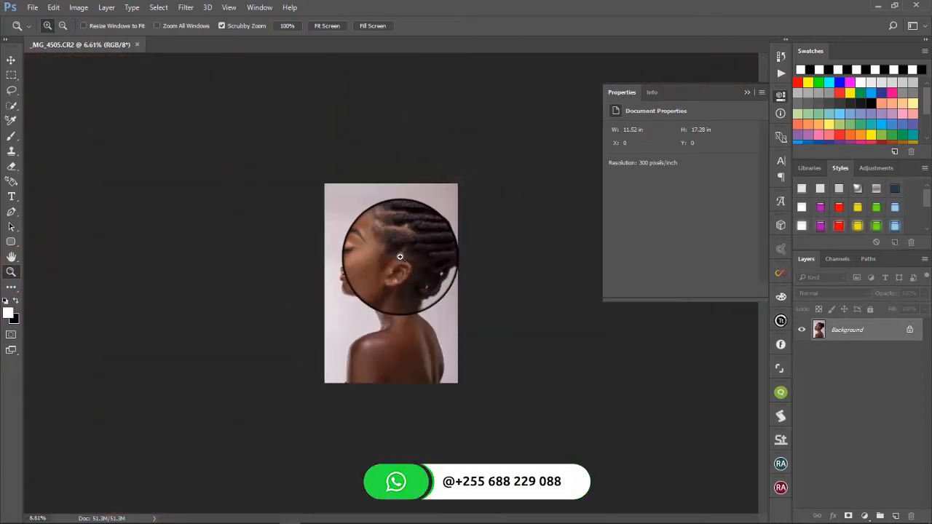
{"action": "left_click_drag", "start_coordinate": [400, 257], "coordinate": [398, 254]}
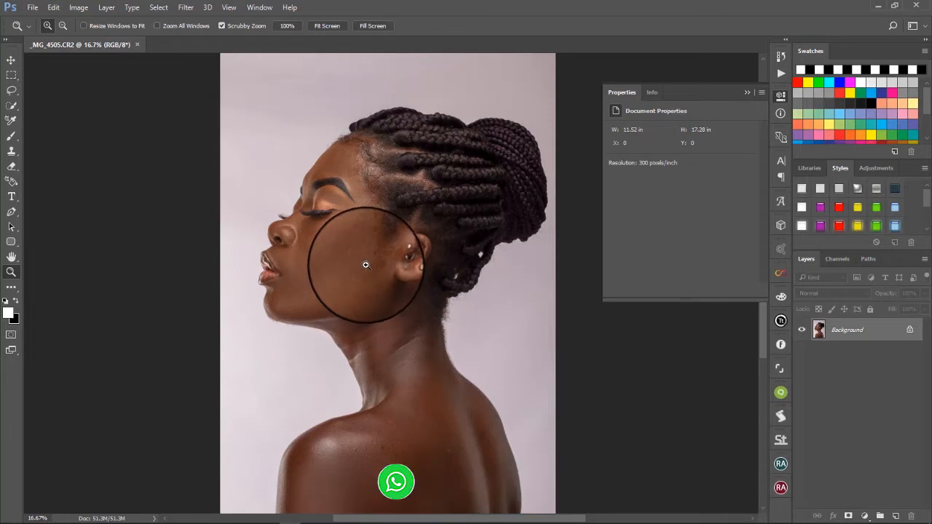
- Remove the blemishes on the lower cheek and chin with the Spot Healing Brush in Content-Aware mode at size 35
{"action": "left_click", "coordinate": [9, 284]}
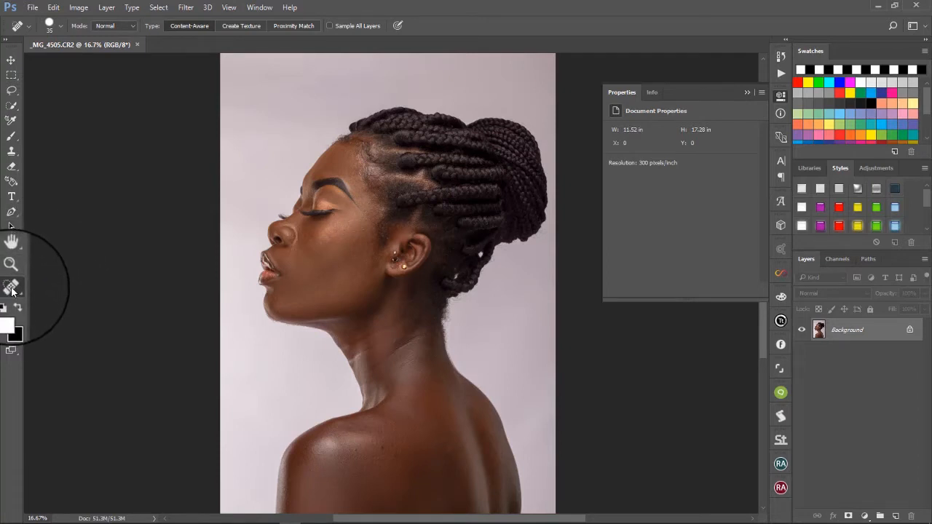
{"action": "left_click", "coordinate": [11, 258]}
{"action": "left_click", "coordinate": [12, 288]}
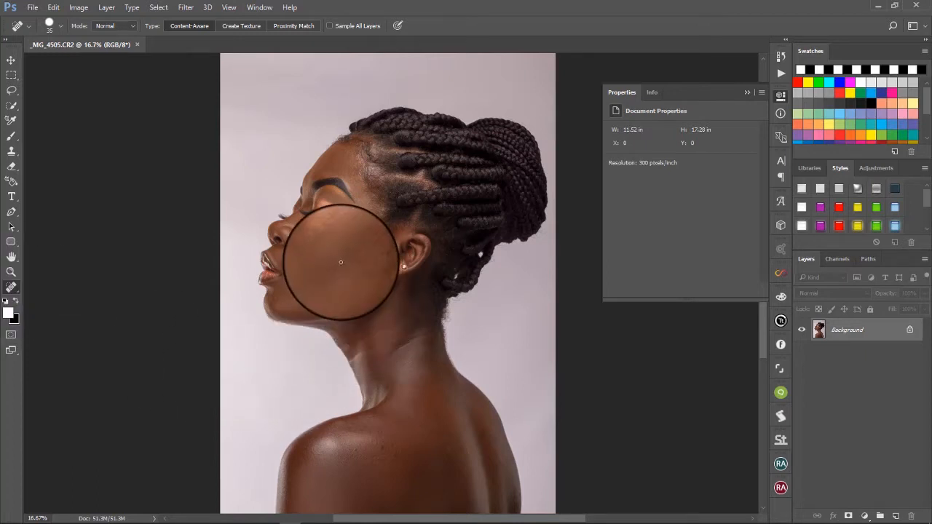
{"action": "key", "text": "ctrl+plus"}
{"action": "key", "text": "ctrl+plus"}
{"action": "key", "text": "ctrl+plus"}
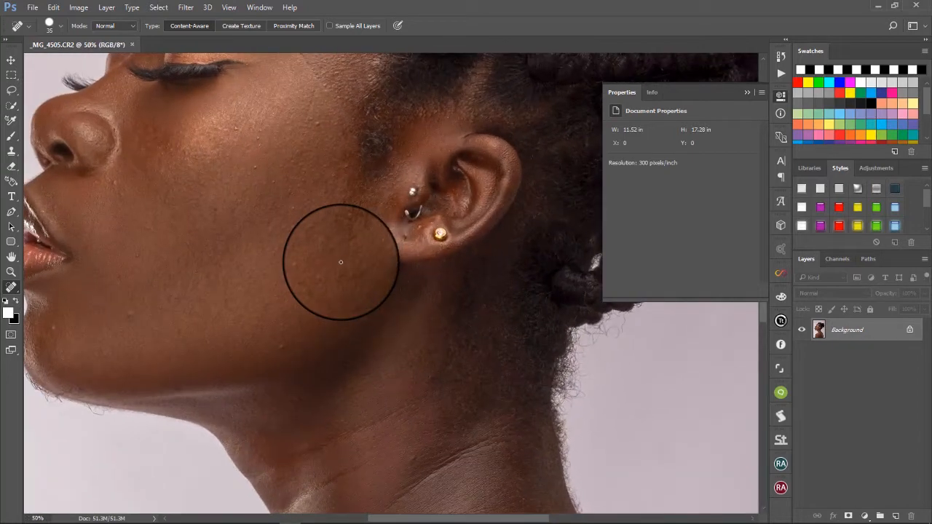
{"action": "left_click", "coordinate": [131, 315]}
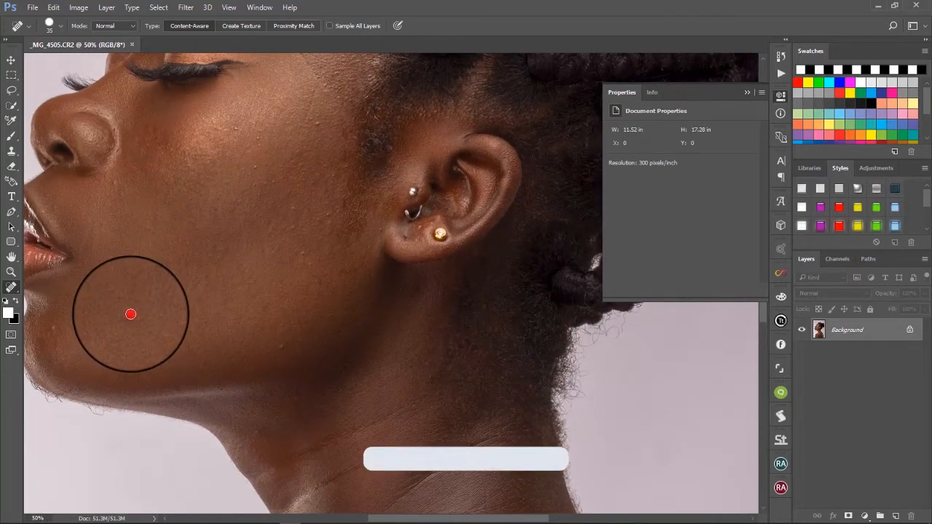
{"action": "left_click", "coordinate": [53, 328]}
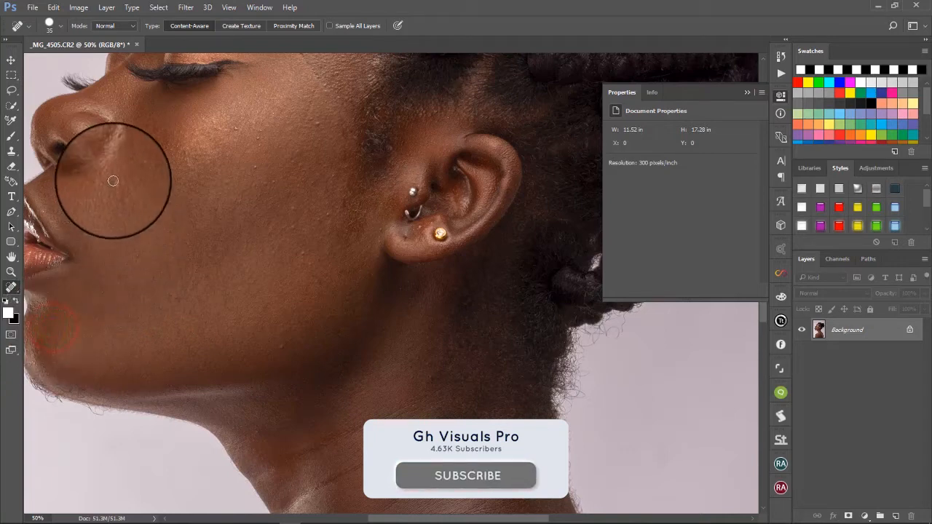
- Heal the small bumps across the upper cheek, beside the ear and down to the jaw
{"action": "left_click", "coordinate": [235, 131]}
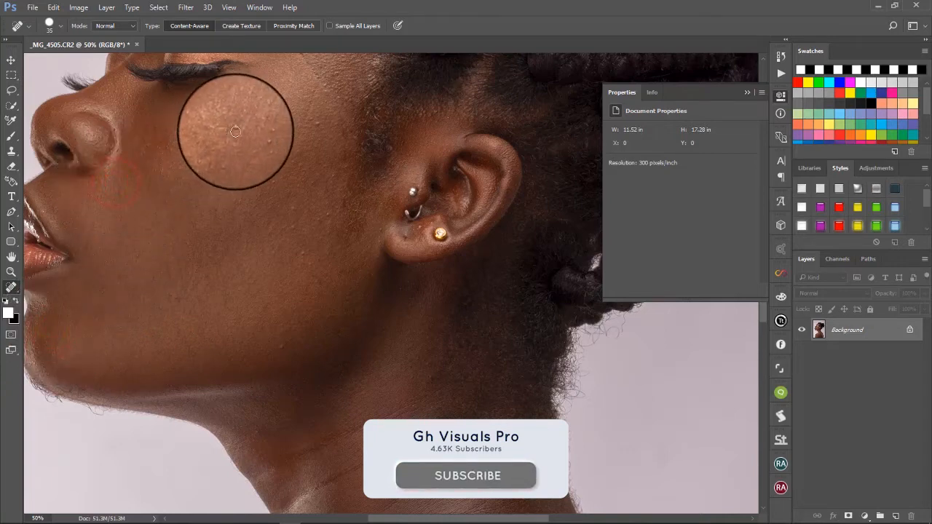
{"action": "left_click", "coordinate": [315, 125]}
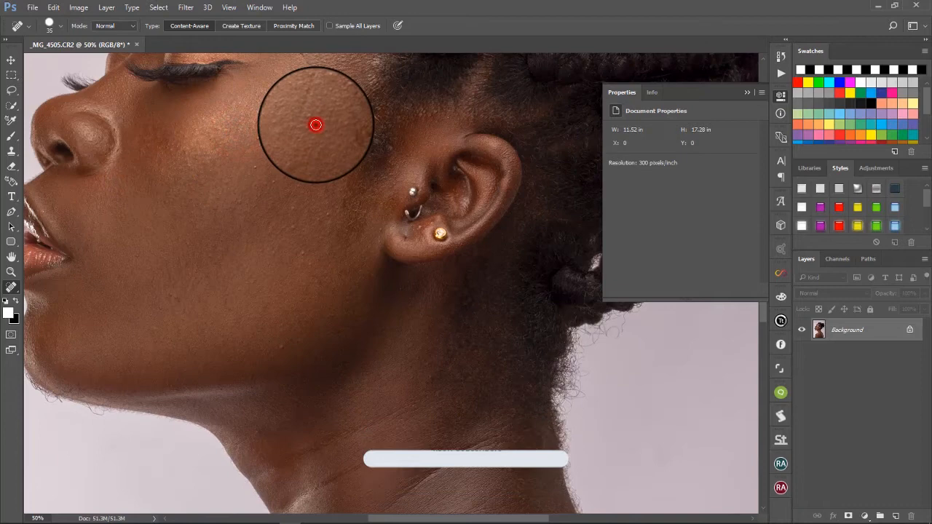
{"action": "left_click", "coordinate": [254, 157]}
{"action": "left_click", "coordinate": [287, 202]}
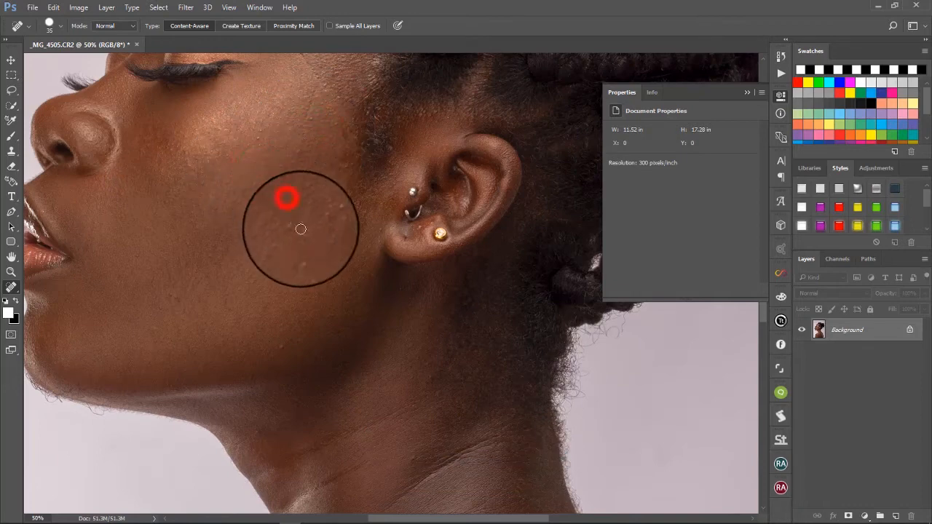
{"action": "left_click", "coordinate": [303, 250]}
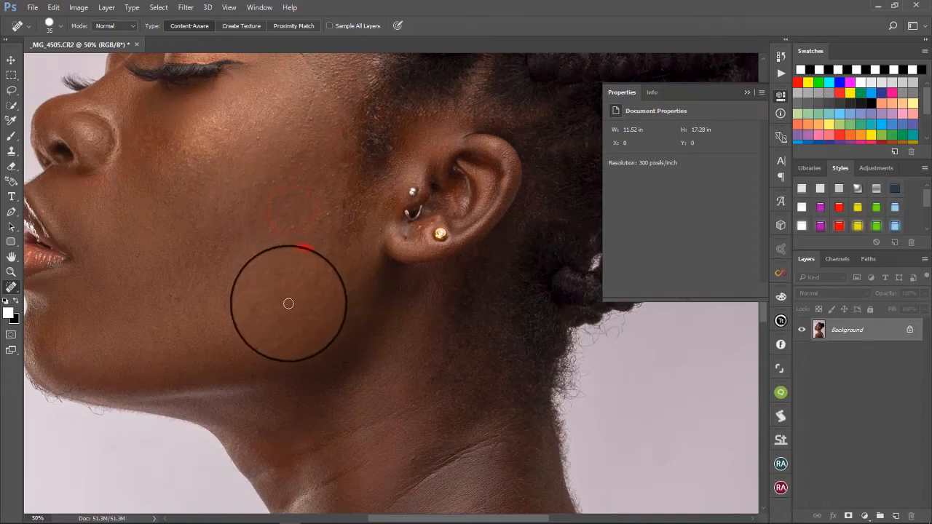
{"action": "left_click", "coordinate": [280, 348]}
- Heal the dark spots and blemishes on the shoulder and upper back
{"action": "left_click_drag", "start_coordinate": [761, 307], "coordinate": [766, 393]}
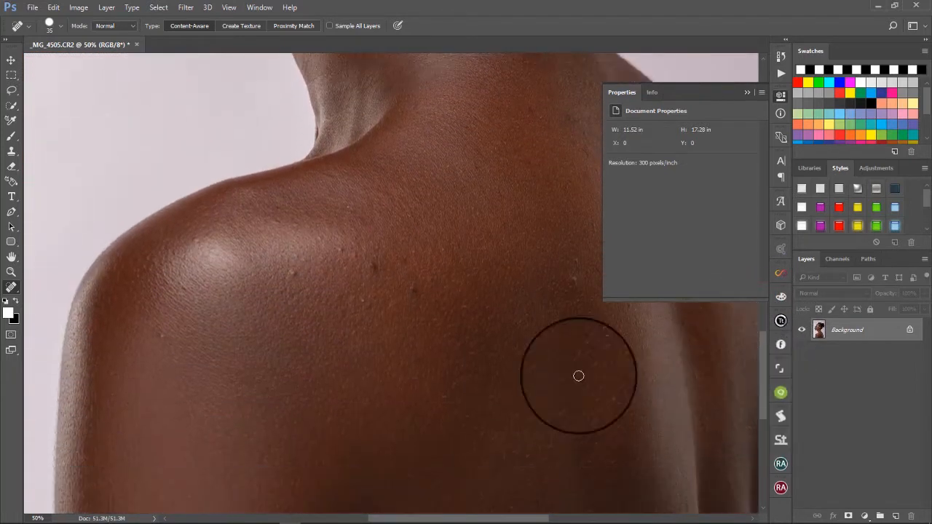
{"action": "left_click", "coordinate": [414, 288]}
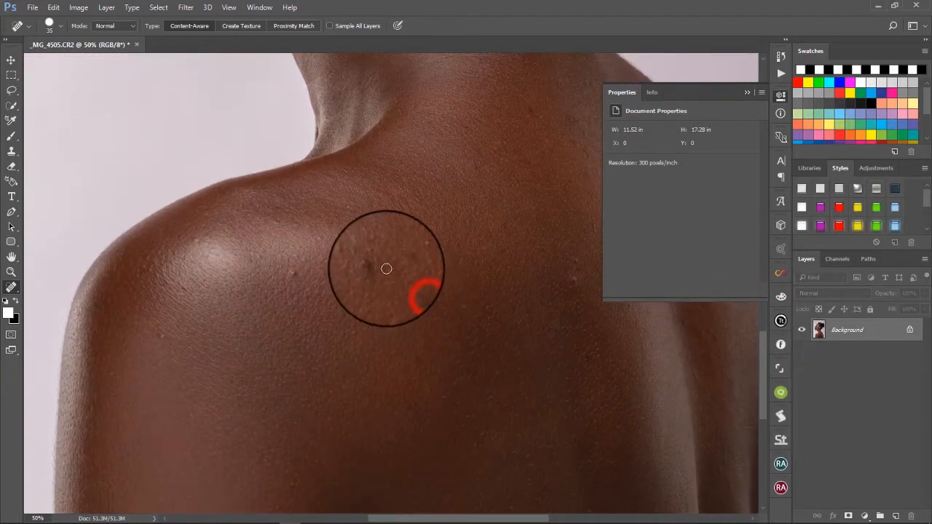
{"action": "left_click", "coordinate": [376, 268]}
{"action": "left_click", "coordinate": [298, 271]}
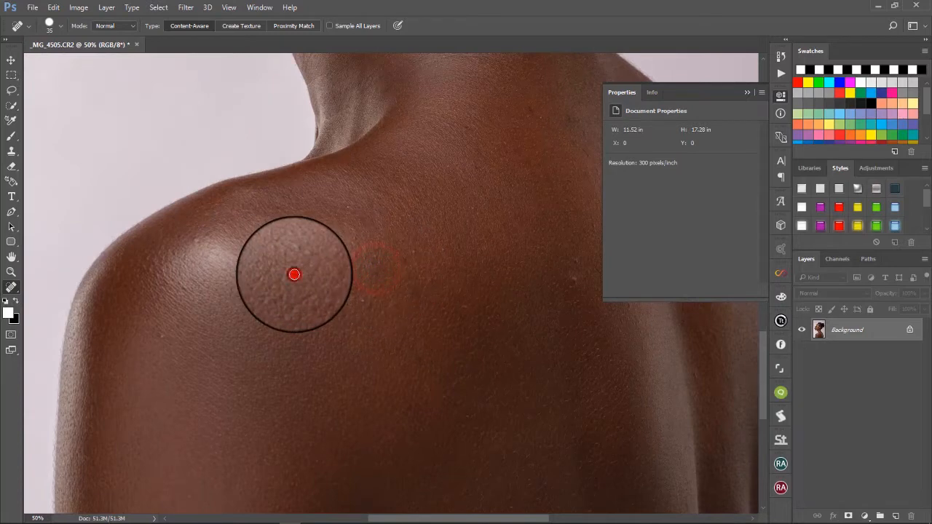
{"action": "left_click", "coordinate": [575, 280]}
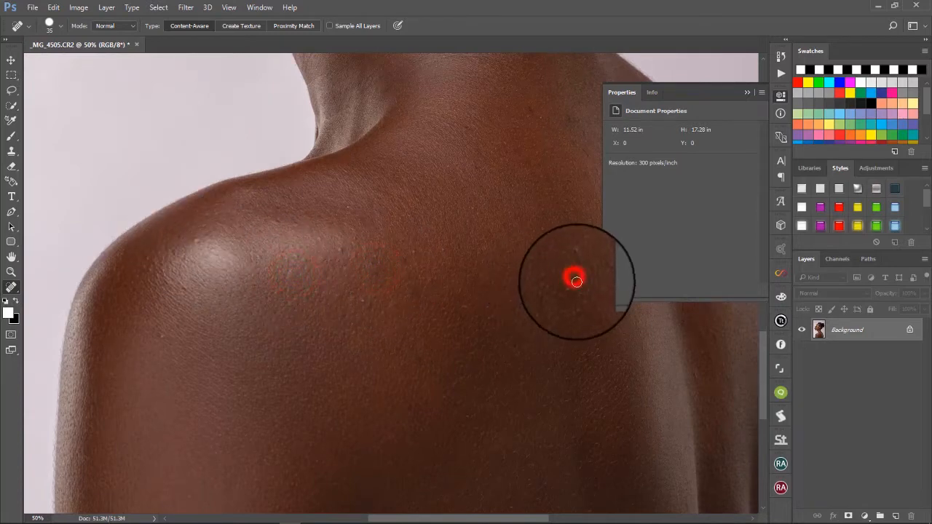
- Heal the remaining blemishes on the neck, the temple and the forehead above the eyebrow
{"action": "mouse_move", "coordinate": [765, 358]}
{"action": "left_mouse_down"}
{"action": "mouse_move", "coordinate": [761, 296]}
{"action": "mouse_move", "coordinate": [626, 291]}
{"action": "left_mouse_up"}
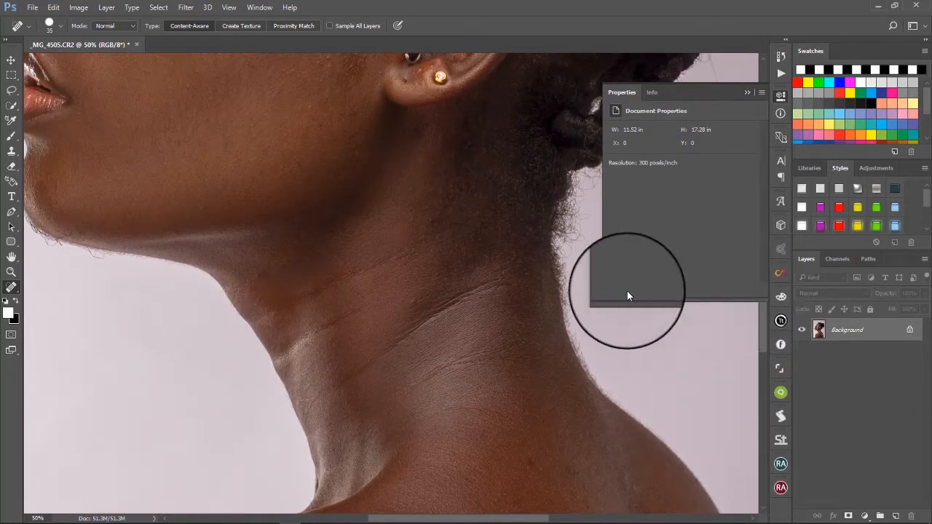
{"action": "left_click", "coordinate": [414, 302]}
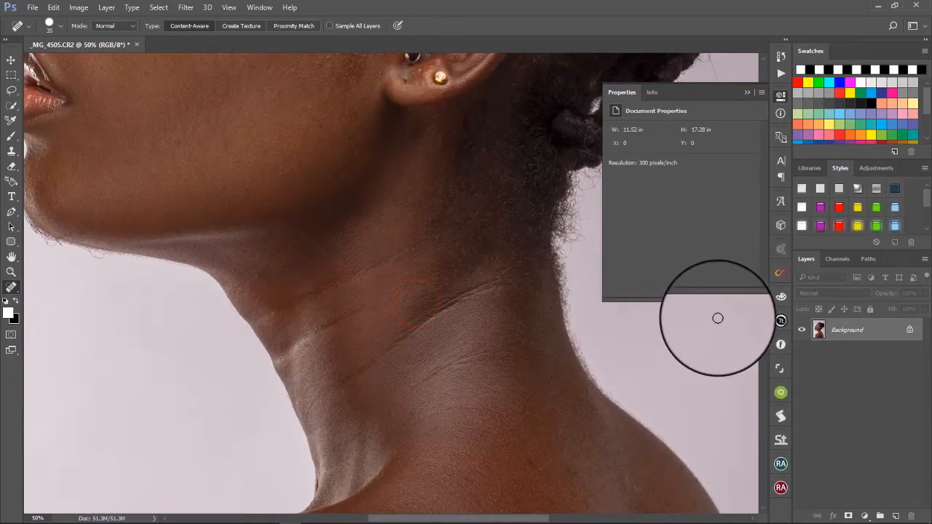
{"action": "left_click_drag", "start_coordinate": [764, 331], "coordinate": [763, 265]}
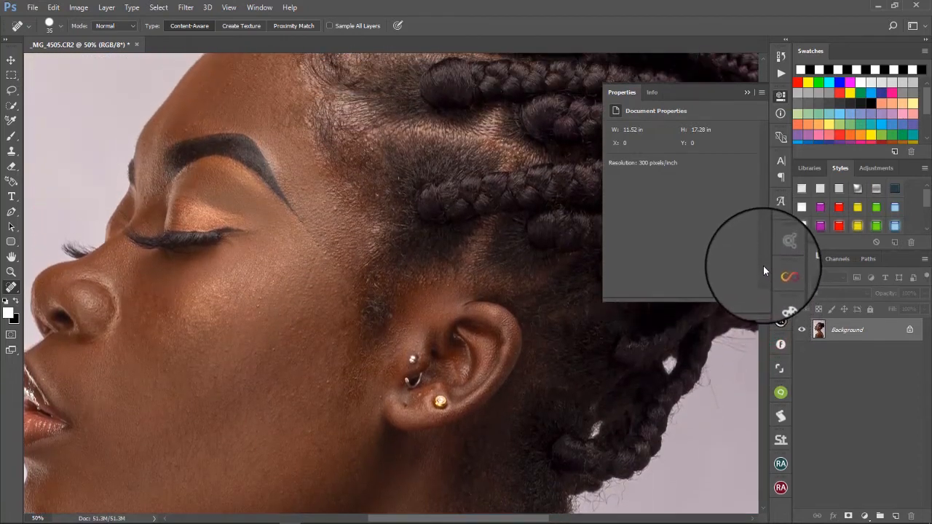
{"action": "left_click", "coordinate": [334, 211]}
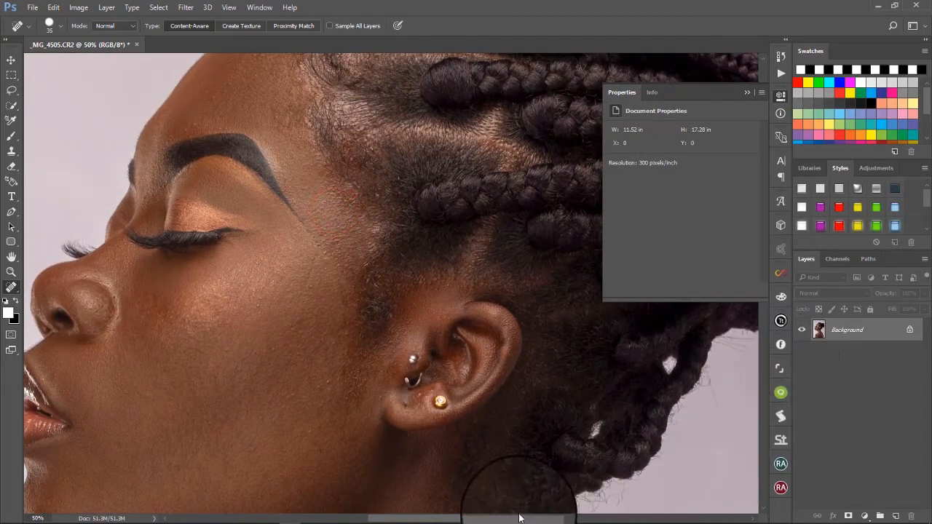
{"action": "left_click_drag", "start_coordinate": [522, 520], "coordinate": [455, 520]}
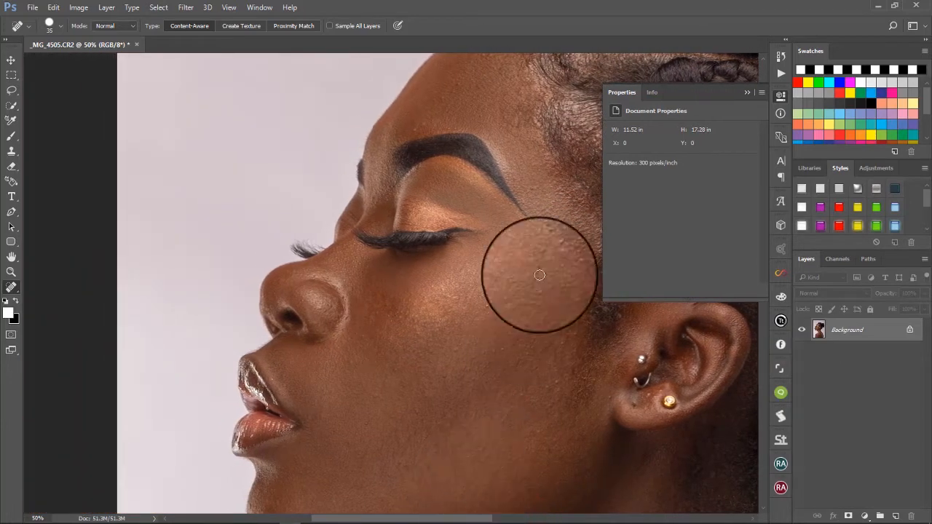
{"action": "left_click", "coordinate": [460, 78]}
{"action": "left_click", "coordinate": [413, 131]}
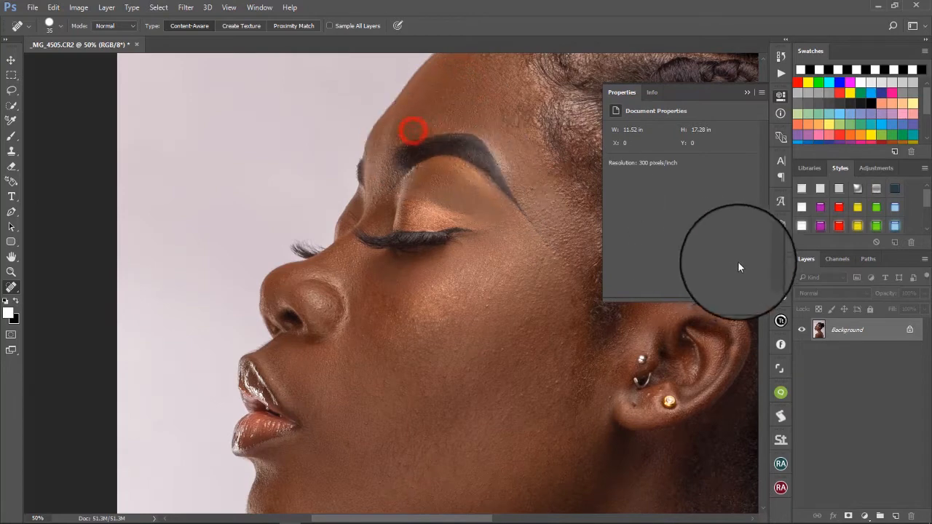
- Collapse the document properties and review the retouched face and forehead zoomed out and at 50%
{"action": "left_click", "coordinate": [745, 92]}
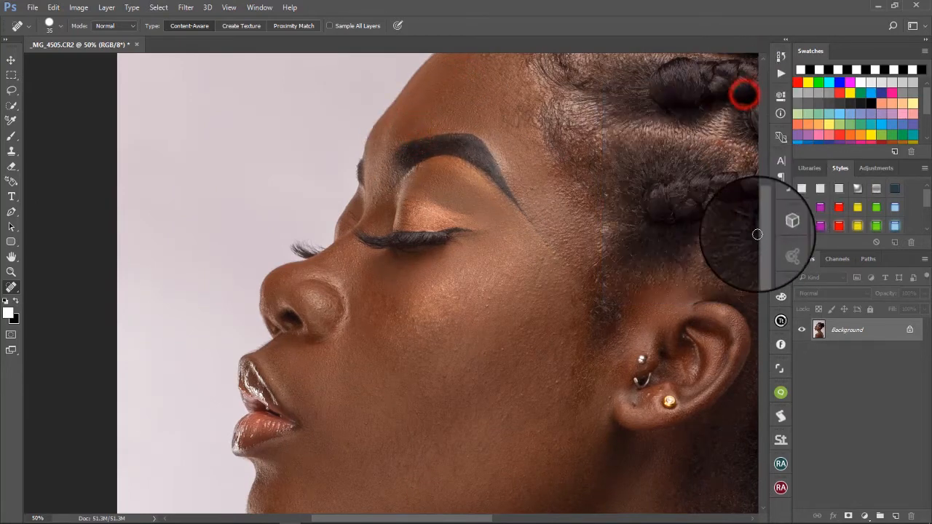
{"action": "left_click_drag", "start_coordinate": [761, 217], "coordinate": [773, 193]}
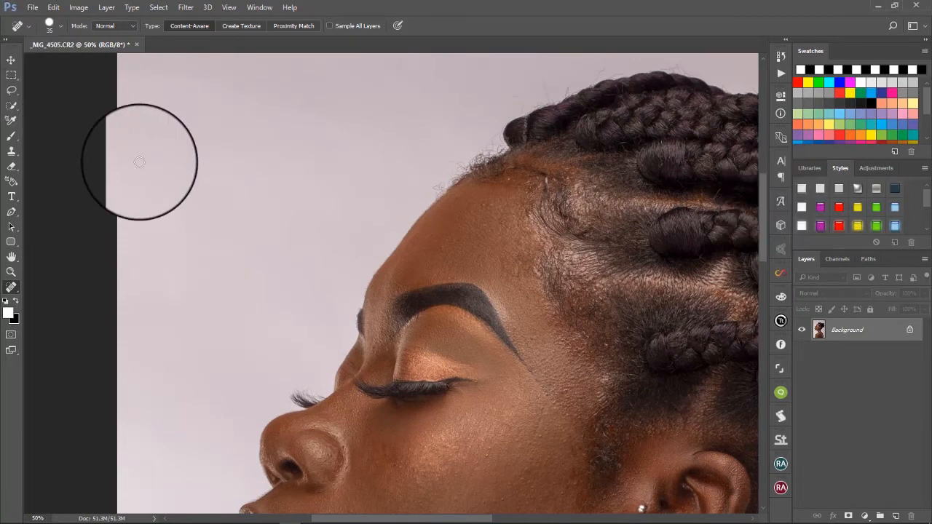
{"action": "key", "text": "ctrl+minus"}
{"action": "key", "text": "ctrl+minus"}
{"action": "key", "text": "ctrl+minus"}
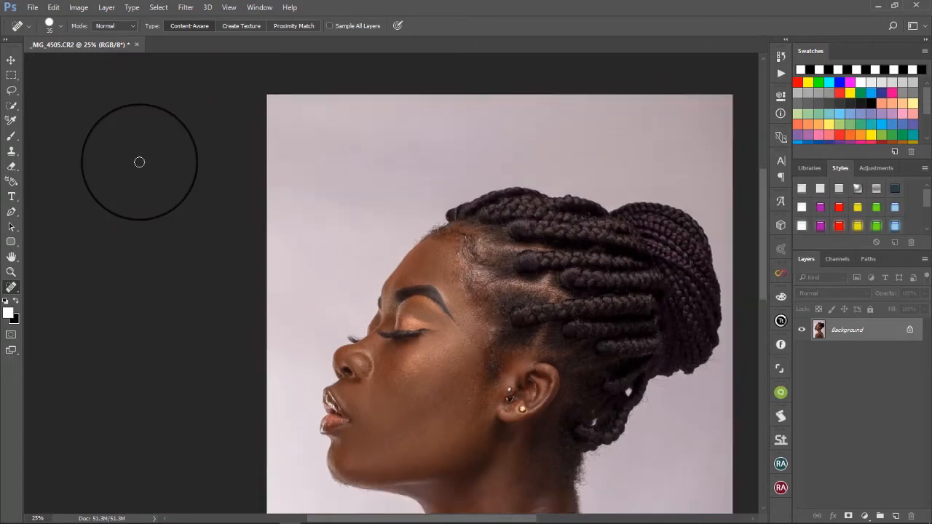
{"action": "key", "text": "ctrl+plus"}
{"action": "key", "text": "ctrl+plus"}
{"action": "key", "text": "ctrl+plus"}
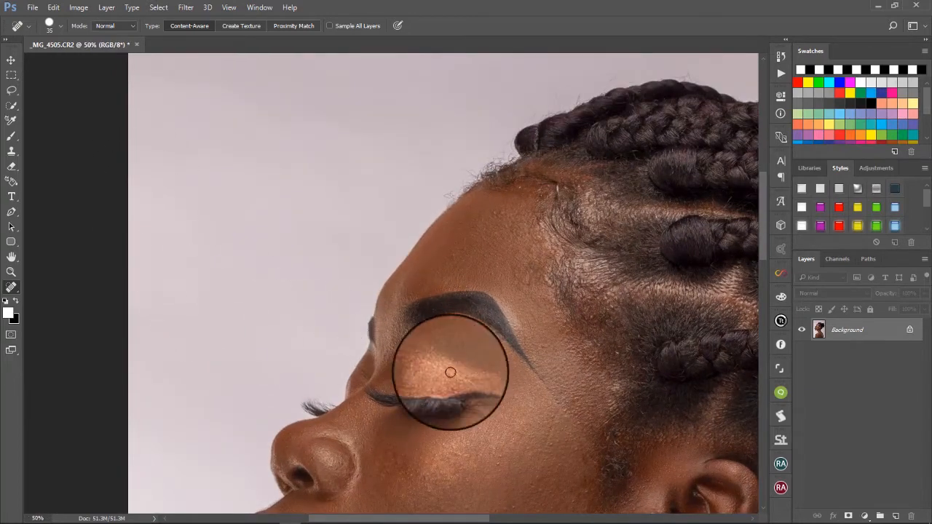
- Bring the face and ear into view and browse the recorded actions down to the EB-Skin Retouch set
{"action": "left_click", "coordinate": [11, 59]}
{"action": "left_click_drag", "start_coordinate": [447, 522], "coordinate": [499, 520]}
{"action": "left_click_drag", "start_coordinate": [762, 180], "coordinate": [771, 218]}
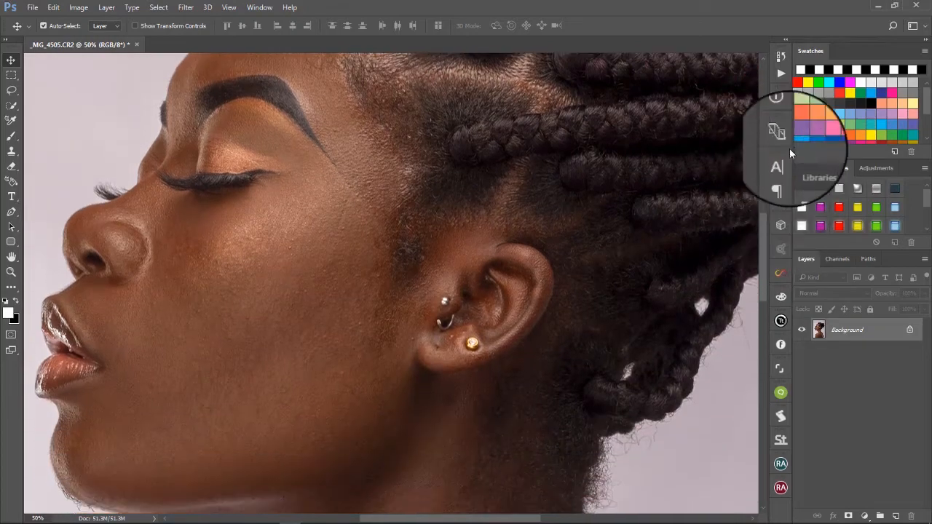
{"action": "left_click", "coordinate": [780, 74]}
{"action": "left_click_drag", "start_coordinate": [762, 147], "coordinate": [780, 267]}
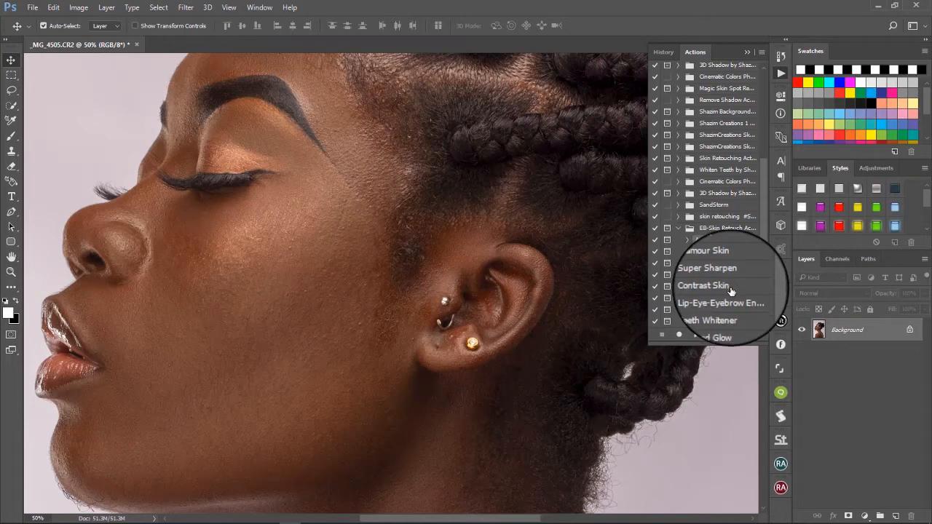
- Examine the Beauty Retouch v3.1 and Pixel Juggler v2.1 extensions, and close them
{"action": "left_click", "coordinate": [781, 467]}
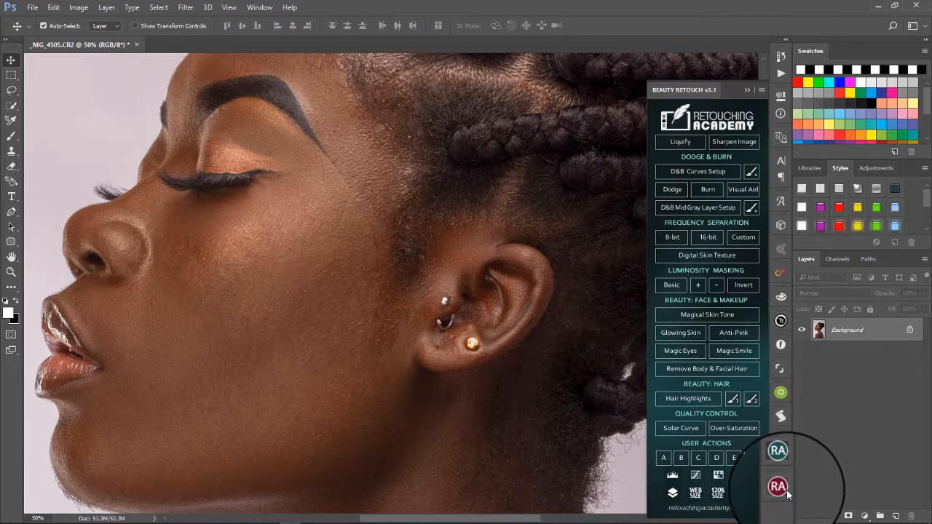
{"action": "left_click", "coordinate": [784, 491]}
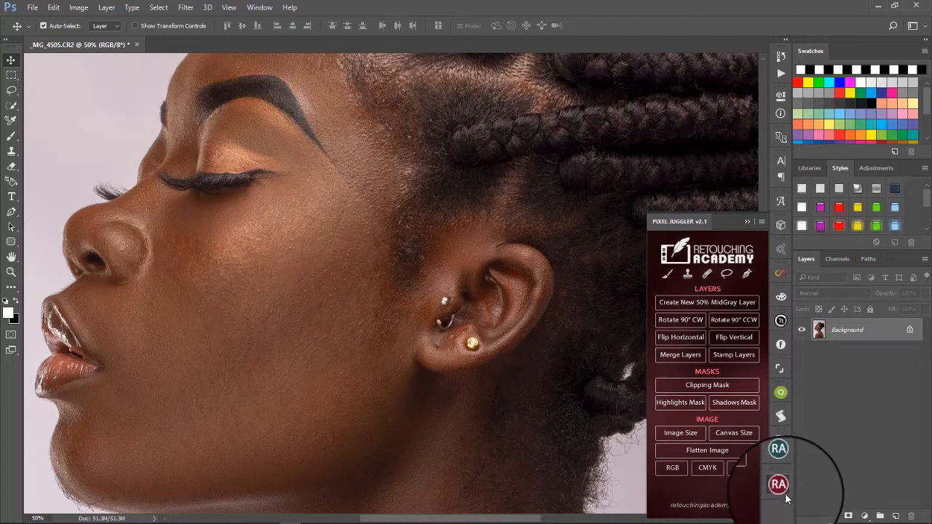
{"action": "left_click", "coordinate": [779, 489]}
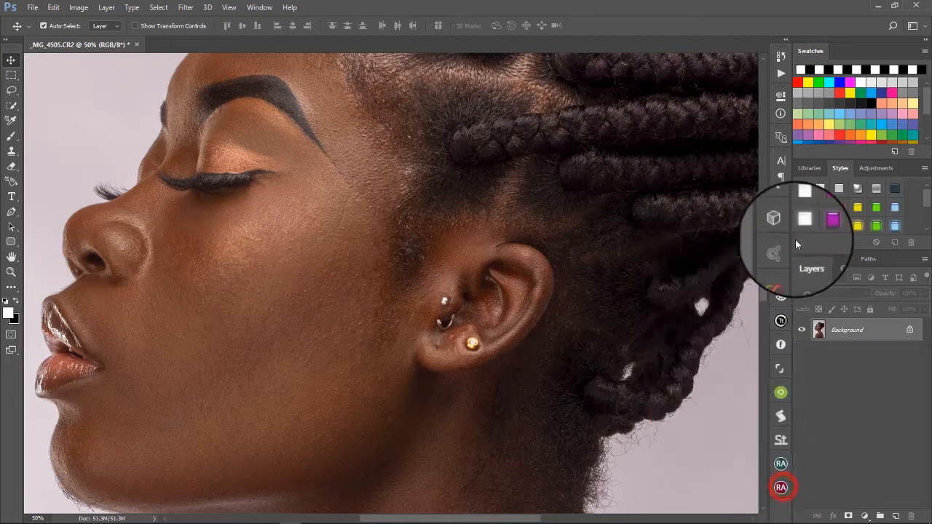
- Reopen the recorded actions and examine the contents of the EB-Skin Retouch set
{"action": "left_click", "coordinate": [785, 72]}
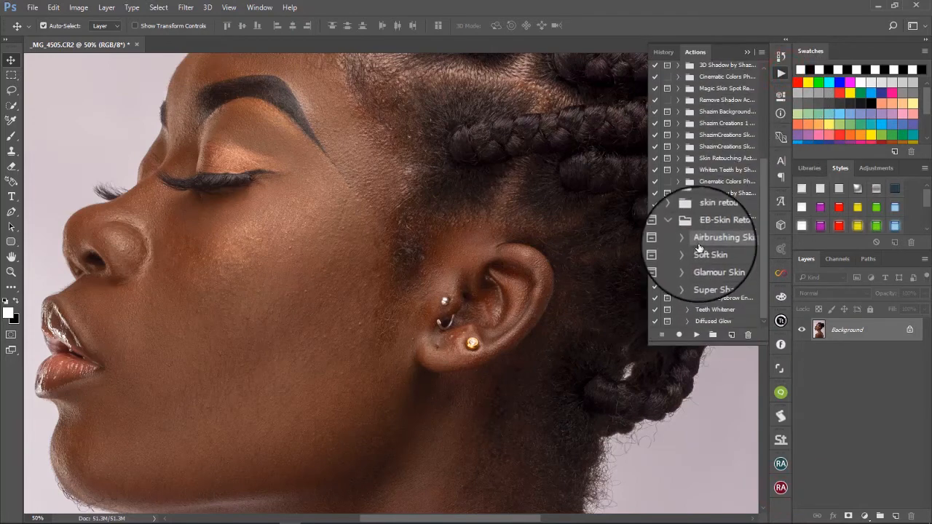
{"action": "left_click", "coordinate": [674, 227]}
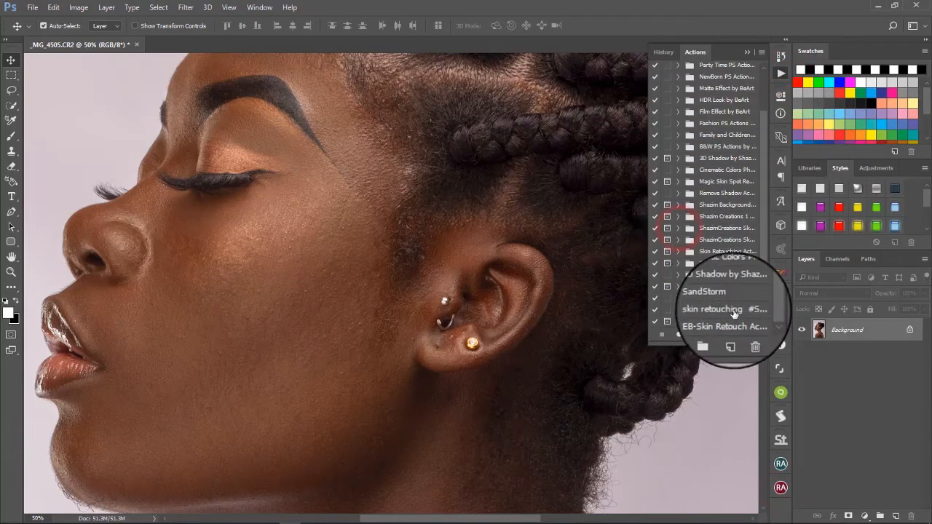
{"action": "left_click", "coordinate": [710, 321]}
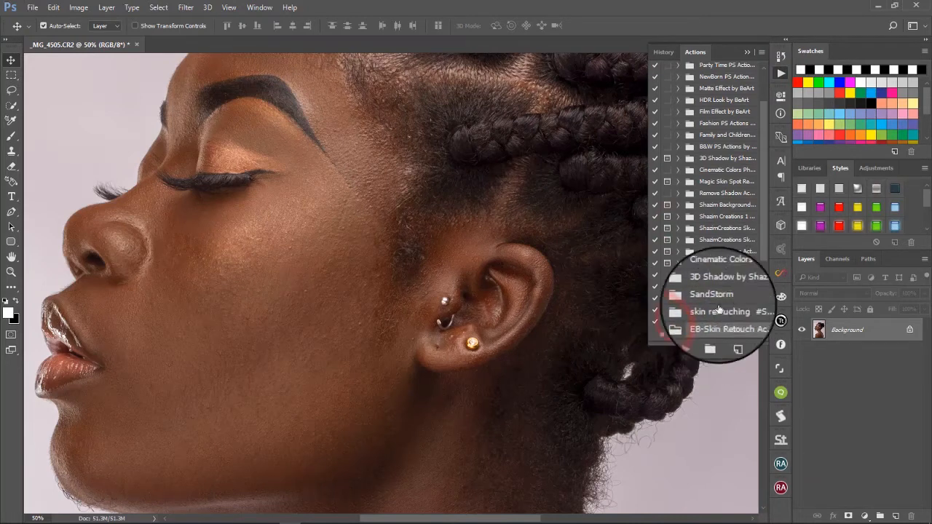
{"action": "left_click_drag", "start_coordinate": [763, 186], "coordinate": [768, 293]}
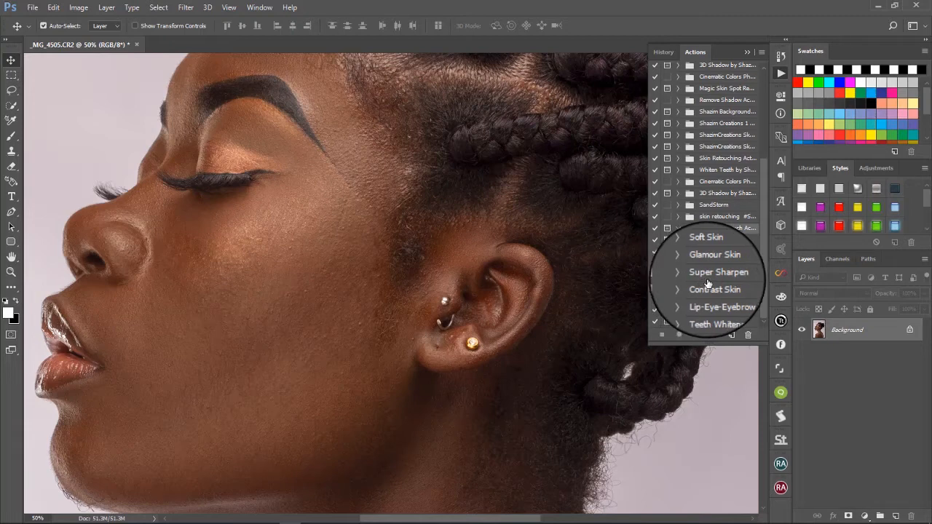
{"action": "left_click", "coordinate": [761, 53]}
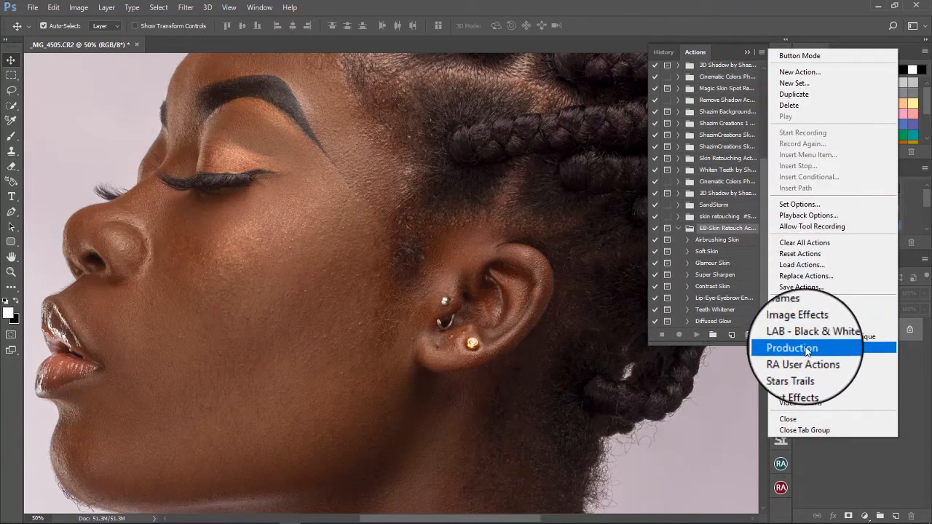
{"action": "left_click", "coordinate": [796, 267]}
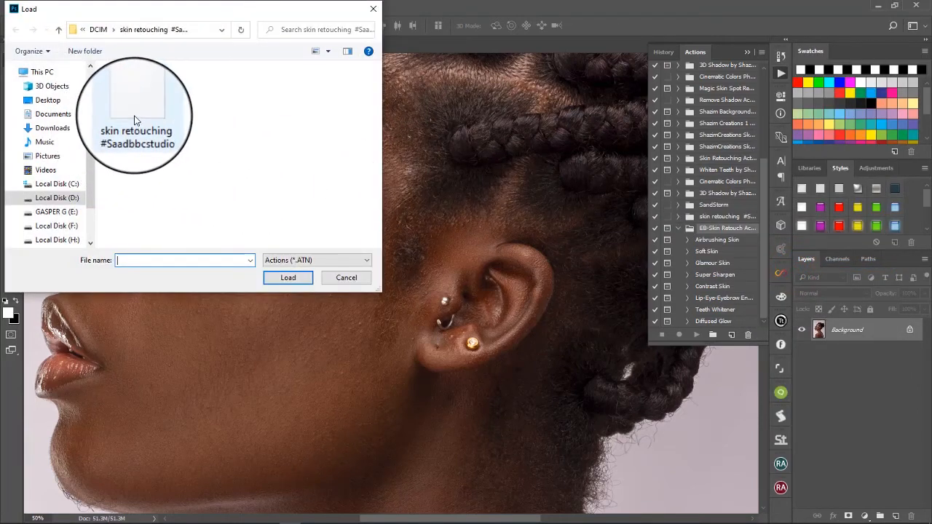
{"action": "left_click", "coordinate": [134, 114]}
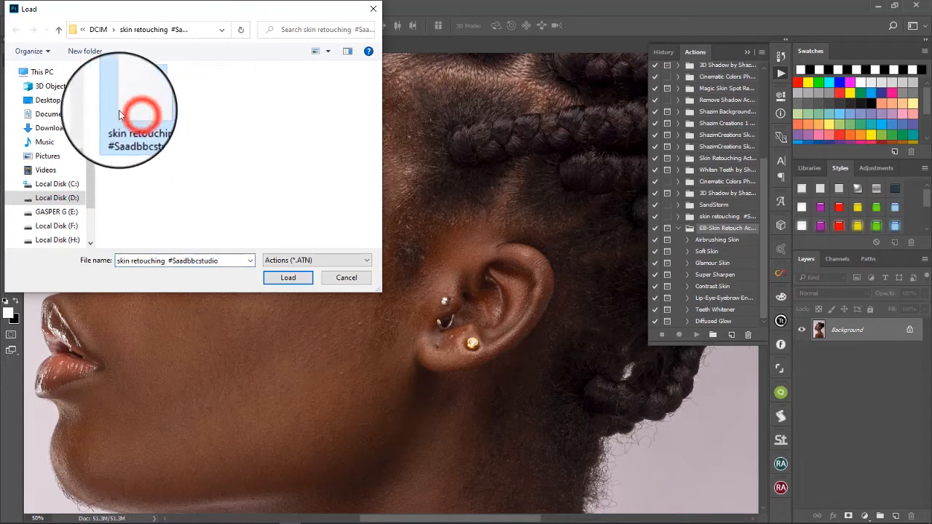
{"action": "left_click", "coordinate": [353, 279]}
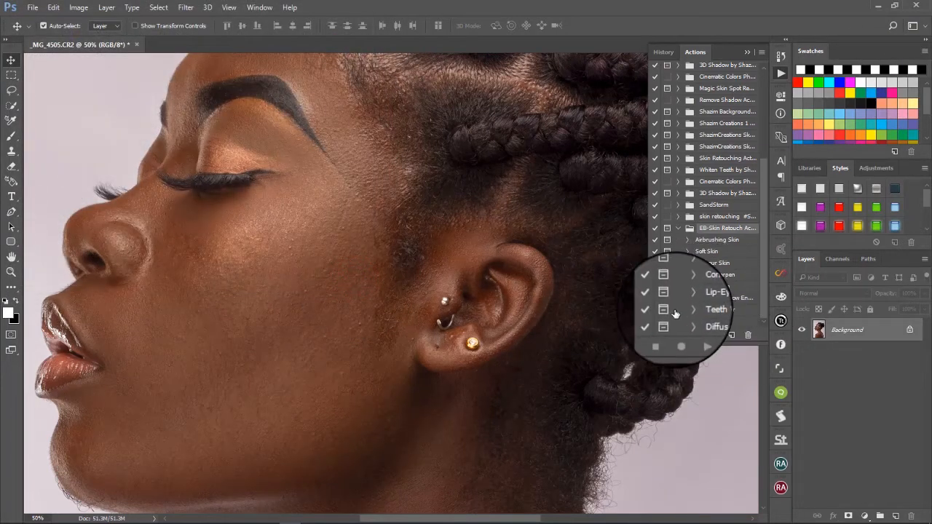
- Play the Airbrushing Skin action from the EB-Skin Retouch set and dismiss its painting instructions
{"action": "left_click", "coordinate": [701, 241]}
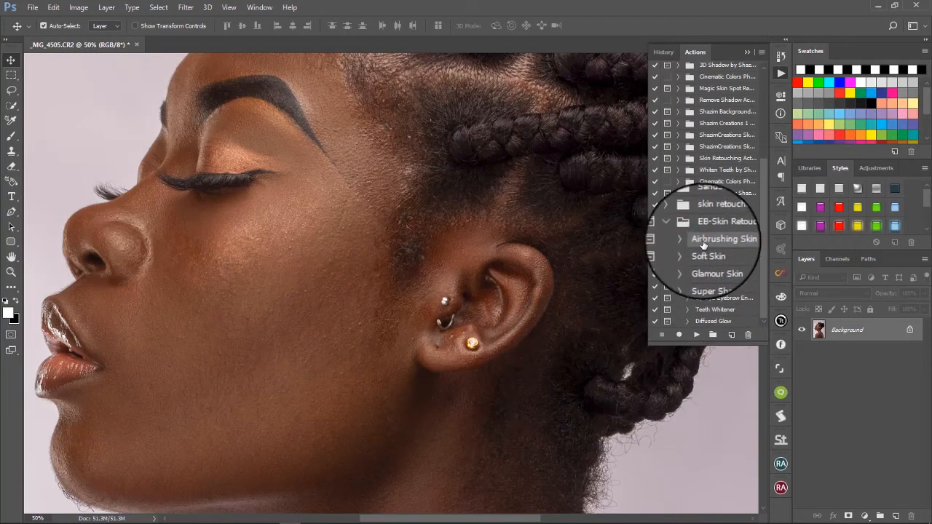
{"action": "left_click", "coordinate": [697, 335]}
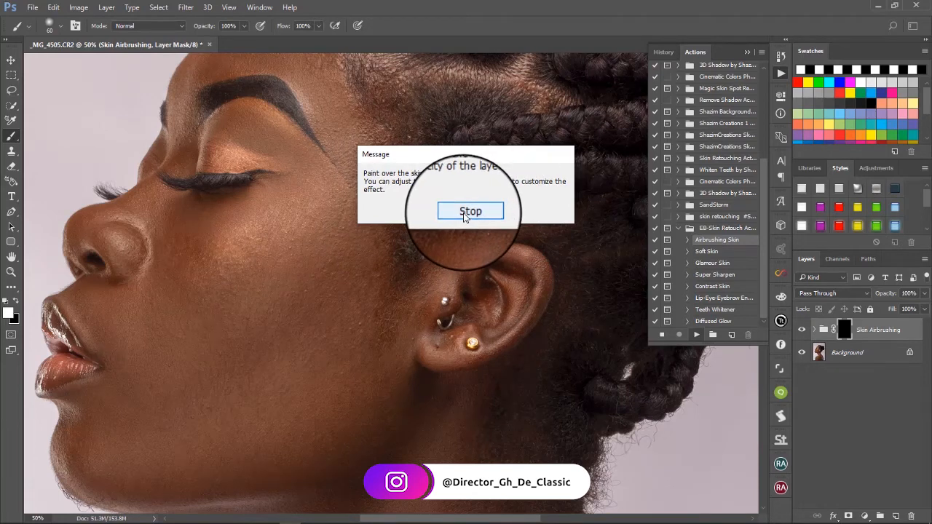
{"action": "left_click", "coordinate": [466, 214]}
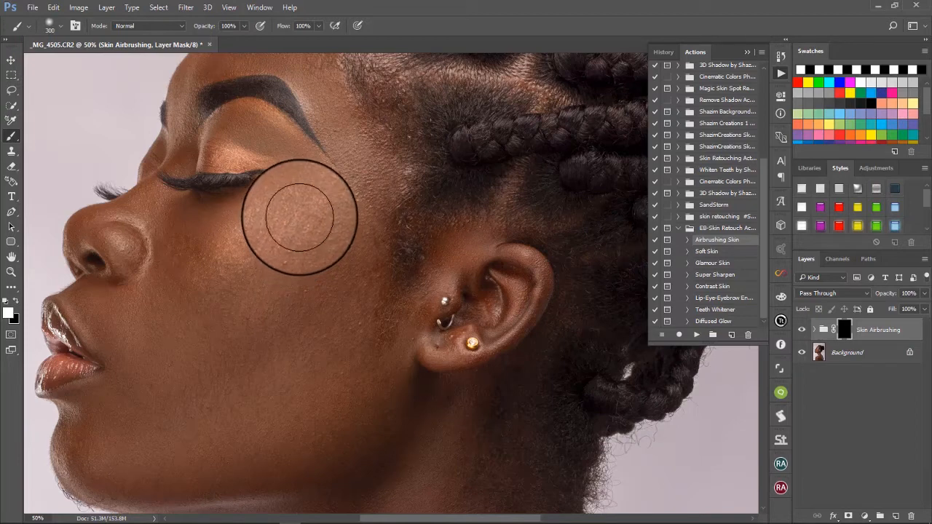
- Paint white on the Skin Airbrushing mask across the cheek with a 300 px brush, and compare the face with and without the effect
{"action": "mouse_move", "coordinate": [319, 212]}
{"action": "left_mouse_down"}
{"action": "mouse_move", "coordinate": [277, 237]}
{"action": "mouse_move", "coordinate": [218, 306]}
{"action": "left_mouse_up"}
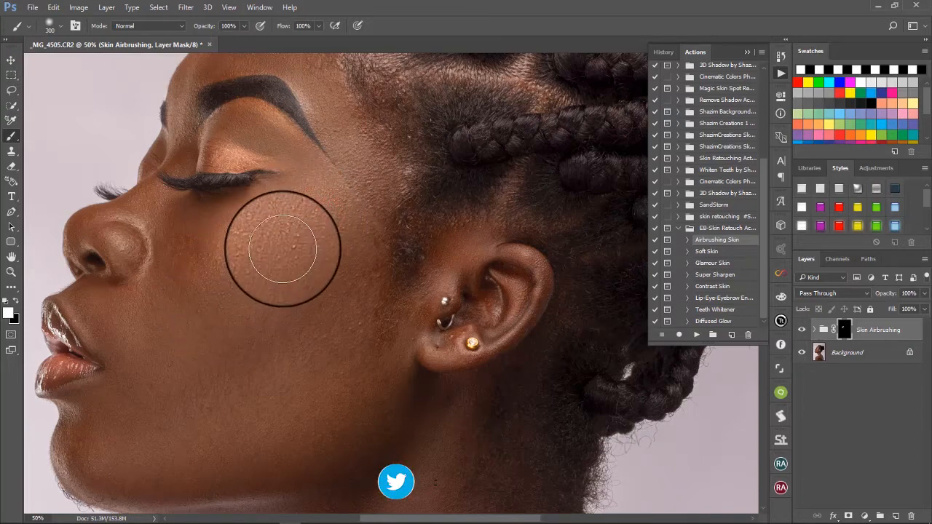
{"action": "mouse_move", "coordinate": [276, 235]}
{"action": "left_mouse_down"}
{"action": "mouse_move", "coordinate": [208, 259]}
{"action": "mouse_move", "coordinate": [177, 337]}
{"action": "mouse_move", "coordinate": [351, 249]}
{"action": "mouse_move", "coordinate": [267, 308]}
{"action": "mouse_move", "coordinate": [252, 389]}
{"action": "mouse_move", "coordinate": [254, 291]}
{"action": "mouse_move", "coordinate": [198, 353]}
{"action": "left_mouse_up"}
{"action": "left_click_drag", "start_coordinate": [207, 271], "coordinate": [165, 415]}
{"action": "mouse_move", "coordinate": [291, 332]}
{"action": "left_mouse_down"}
{"action": "mouse_move", "coordinate": [235, 389]}
{"action": "mouse_move", "coordinate": [364, 267]}
{"action": "mouse_move", "coordinate": [333, 395]}
{"action": "mouse_move", "coordinate": [350, 319]}
{"action": "mouse_move", "coordinate": [235, 432]}
{"action": "left_mouse_up"}
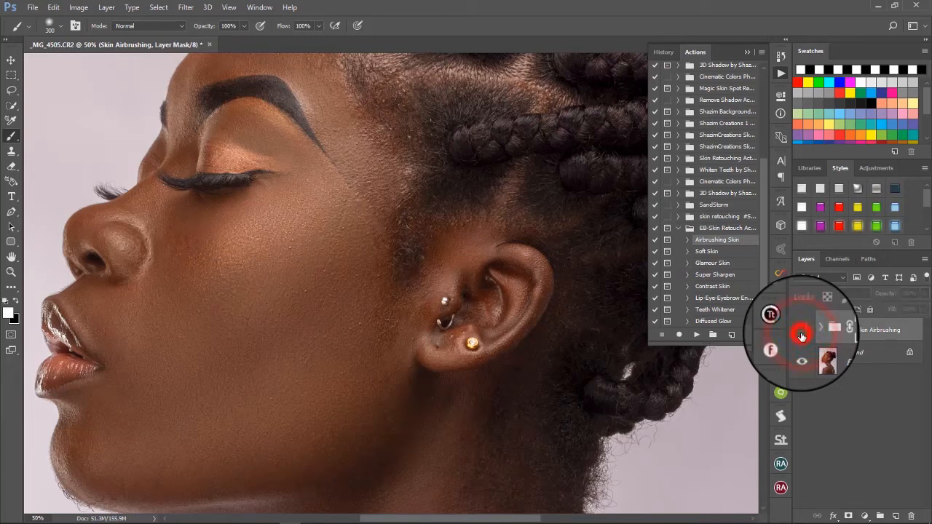
{"action": "left_click", "coordinate": [801, 333]}
- Reveal the airbrushing beside the nose, around the mouth and down to the chin, and collapse the actions list
{"action": "mouse_move", "coordinate": [184, 250]}
{"action": "left_mouse_down"}
{"action": "mouse_move", "coordinate": [223, 310]}
{"action": "mouse_move", "coordinate": [162, 228]}
{"action": "mouse_move", "coordinate": [208, 285]}
{"action": "mouse_move", "coordinate": [138, 218]}
{"action": "mouse_move", "coordinate": [150, 277]}
{"action": "mouse_move", "coordinate": [146, 250]}
{"action": "left_mouse_up"}
{"action": "mouse_move", "coordinate": [147, 255]}
{"action": "left_mouse_down"}
{"action": "mouse_move", "coordinate": [151, 327]}
{"action": "mouse_move", "coordinate": [136, 343]}
{"action": "left_mouse_up"}
{"action": "mouse_move", "coordinate": [131, 320]}
{"action": "left_mouse_down"}
{"action": "mouse_move", "coordinate": [119, 325]}
{"action": "mouse_move", "coordinate": [146, 430]}
{"action": "mouse_move", "coordinate": [124, 364]}
{"action": "mouse_move", "coordinate": [129, 462]}
{"action": "mouse_move", "coordinate": [58, 447]}
{"action": "mouse_move", "coordinate": [120, 491]}
{"action": "mouse_move", "coordinate": [140, 485]}
{"action": "left_mouse_up"}
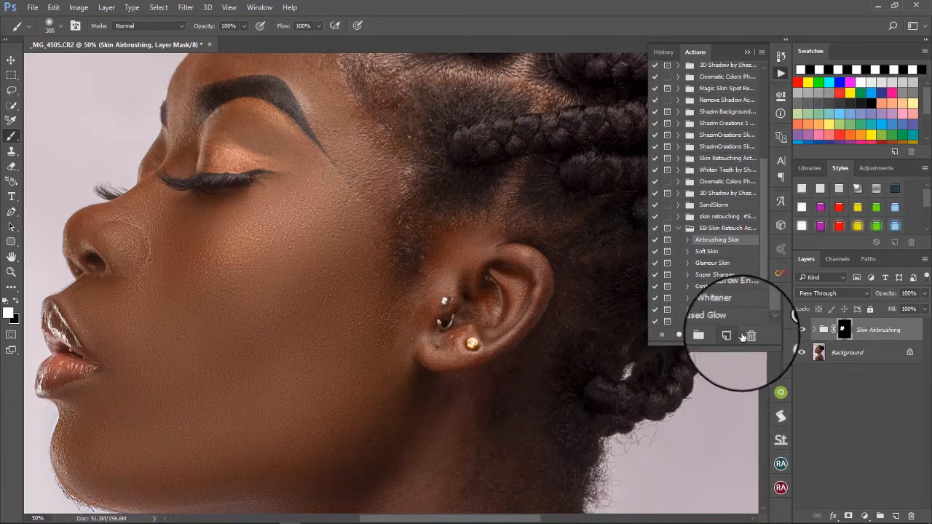
{"action": "left_click", "coordinate": [748, 52]}
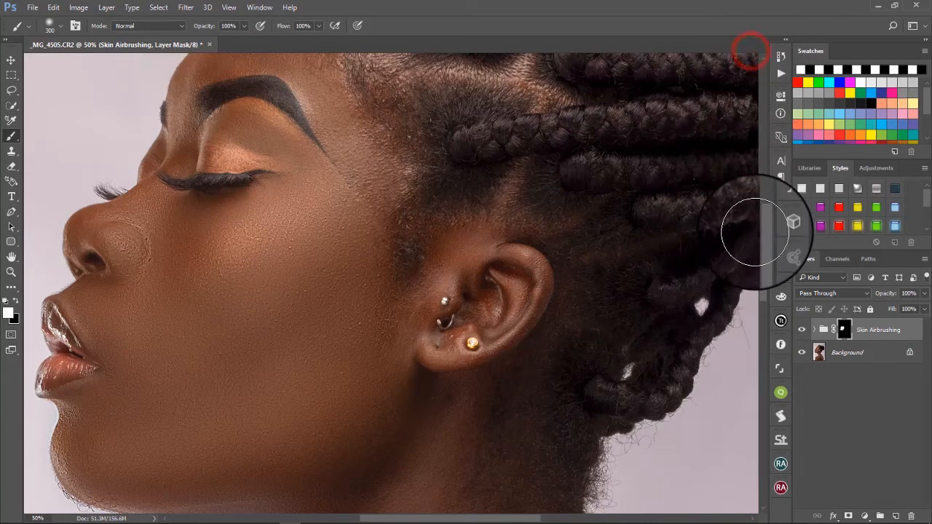
- Paint the Skin Airbrushing mask over the chin, along the jawline and under the jaw
{"action": "mouse_move", "coordinate": [763, 258]}
{"action": "left_mouse_down"}
{"action": "mouse_move", "coordinate": [767, 228]}
{"action": "mouse_move", "coordinate": [772, 299]}
{"action": "mouse_move", "coordinate": [770, 289]}
{"action": "left_mouse_up"}
{"action": "mouse_move", "coordinate": [69, 253]}
{"action": "left_mouse_down"}
{"action": "mouse_move", "coordinate": [99, 273]}
{"action": "mouse_move", "coordinate": [83, 264]}
{"action": "mouse_move", "coordinate": [101, 299]}
{"action": "mouse_move", "coordinate": [142, 304]}
{"action": "left_mouse_up"}
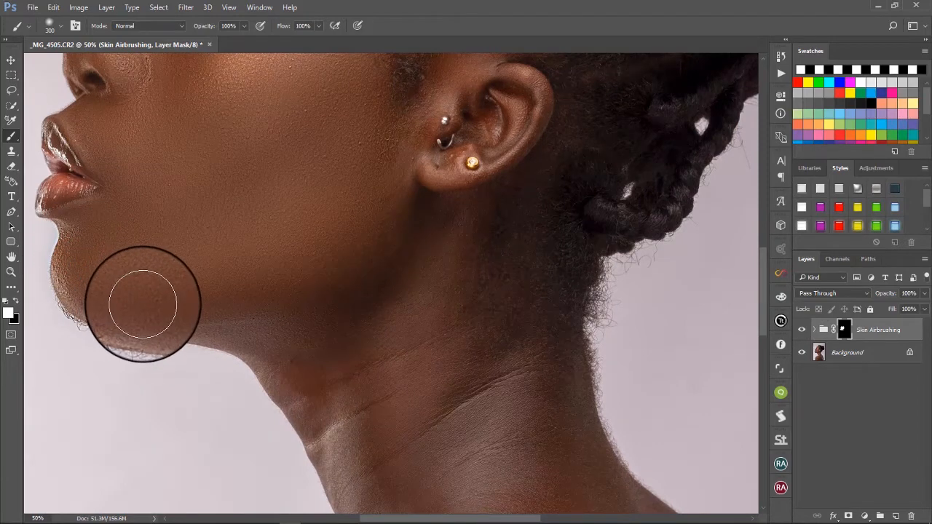
{"action": "left_click_drag", "start_coordinate": [145, 304], "coordinate": [338, 372]}
{"action": "left_click_drag", "start_coordinate": [291, 345], "coordinate": [289, 360]}
{"action": "mouse_move", "coordinate": [273, 340]}
{"action": "left_mouse_down"}
{"action": "mouse_move", "coordinate": [329, 411]}
{"action": "mouse_move", "coordinate": [274, 375]}
{"action": "mouse_move", "coordinate": [449, 478]}
{"action": "mouse_move", "coordinate": [393, 340]}
{"action": "left_mouse_up"}
- Extend the painted airbrushing mask from the back of the jaw down the side of the neck to the nape
{"action": "mouse_move", "coordinate": [408, 361]}
{"action": "left_mouse_down"}
{"action": "mouse_move", "coordinate": [460, 481]}
{"action": "mouse_move", "coordinate": [361, 252]}
{"action": "mouse_move", "coordinate": [388, 253]}
{"action": "mouse_move", "coordinate": [379, 239]}
{"action": "left_mouse_up"}
{"action": "mouse_move", "coordinate": [381, 237]}
{"action": "left_mouse_down"}
{"action": "mouse_move", "coordinate": [456, 314]}
{"action": "mouse_move", "coordinate": [433, 270]}
{"action": "left_mouse_up"}
{"action": "left_click_drag", "start_coordinate": [439, 260], "coordinate": [586, 474]}
{"action": "mouse_move", "coordinate": [551, 328]}
{"action": "left_mouse_down"}
{"action": "mouse_move", "coordinate": [614, 468]}
{"action": "mouse_move", "coordinate": [552, 327]}
{"action": "mouse_move", "coordinate": [648, 503]}
{"action": "left_mouse_up"}
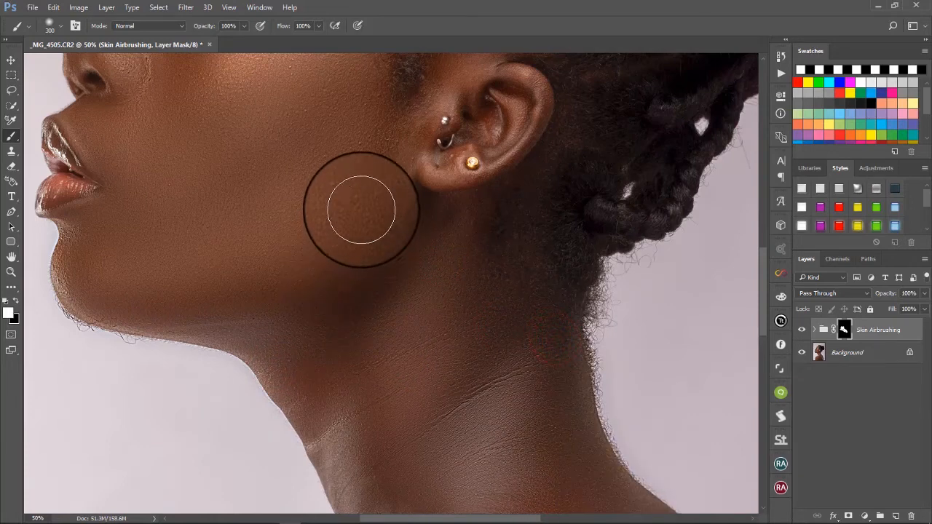
- Cover the skin below the ear and the front of the neck with the airbrushing effect
{"action": "mouse_move", "coordinate": [361, 207]}
{"action": "left_mouse_down"}
{"action": "mouse_move", "coordinate": [442, 295]}
{"action": "mouse_move", "coordinate": [367, 207]}
{"action": "left_mouse_up"}
{"action": "mouse_move", "coordinate": [356, 157]}
{"action": "left_mouse_down"}
{"action": "mouse_move", "coordinate": [388, 217]}
{"action": "mouse_move", "coordinate": [377, 247]}
{"action": "mouse_move", "coordinate": [536, 364]}
{"action": "left_mouse_up"}
{"action": "mouse_move", "coordinate": [455, 233]}
{"action": "left_mouse_down"}
{"action": "mouse_move", "coordinate": [555, 395]}
{"action": "mouse_move", "coordinate": [517, 479]}
{"action": "left_mouse_up"}
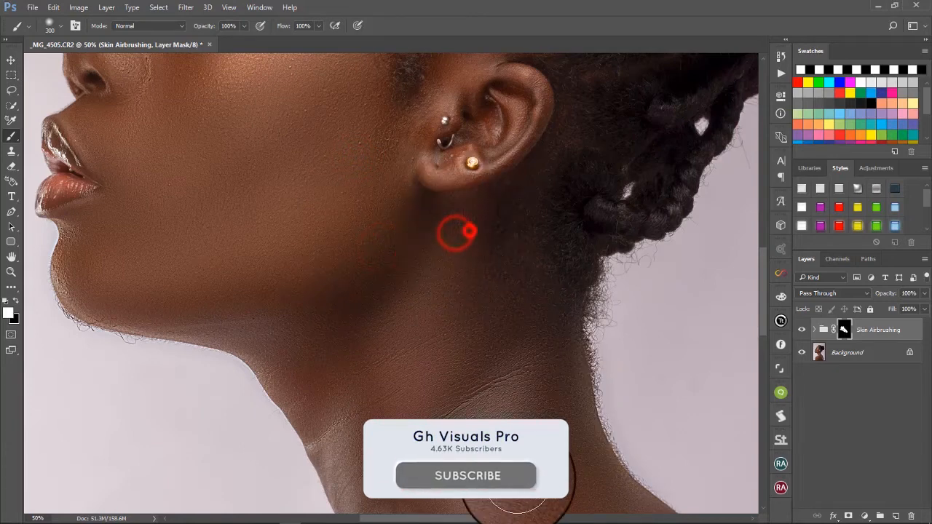
{"action": "left_click_drag", "start_coordinate": [296, 354], "coordinate": [350, 457]}
{"action": "left_click_drag", "start_coordinate": [260, 341], "coordinate": [307, 477]}
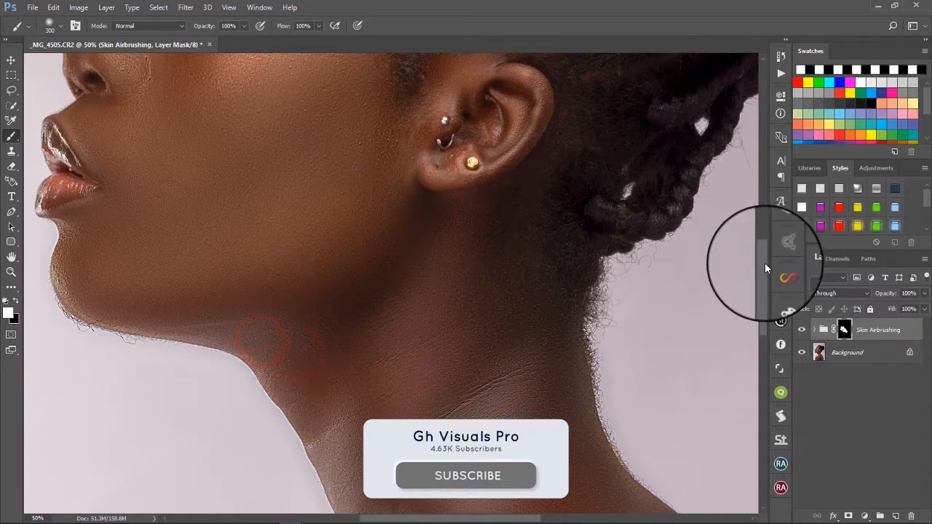
- Enlarge the brush to 800 px and paint the airbrushing mask over the neck base, near shoulder and upper back
{"action": "left_click_drag", "start_coordinate": [764, 262], "coordinate": [760, 324]}
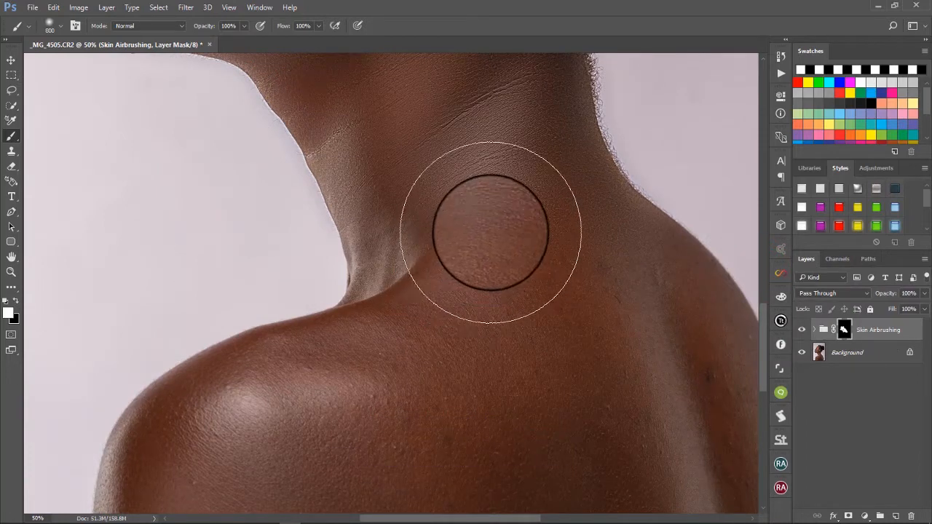
{"action": "left_click_drag", "start_coordinate": [491, 232], "coordinate": [472, 332]}
{"action": "mouse_move", "coordinate": [532, 280]}
{"action": "left_mouse_down"}
{"action": "mouse_move", "coordinate": [610, 488]}
{"action": "mouse_move", "coordinate": [535, 209]}
{"action": "mouse_move", "coordinate": [633, 442]}
{"action": "left_mouse_up"}
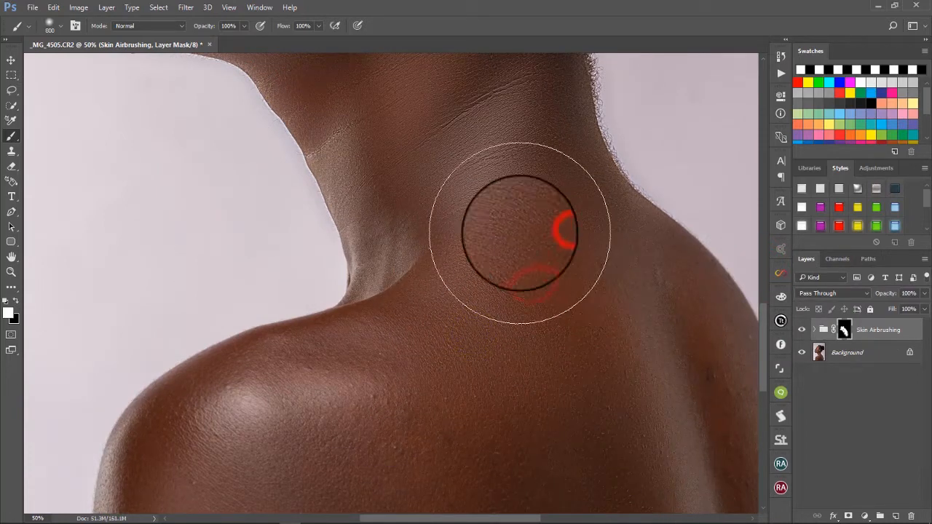
{"action": "left_click_drag", "start_coordinate": [474, 267], "coordinate": [377, 399]}
{"action": "left_click_drag", "start_coordinate": [554, 241], "coordinate": [221, 464]}
{"action": "left_click_drag", "start_coordinate": [280, 377], "coordinate": [116, 488]}
{"action": "left_click_drag", "start_coordinate": [403, 292], "coordinate": [124, 477]}
{"action": "left_click_drag", "start_coordinate": [475, 239], "coordinate": [262, 422]}
{"action": "left_click_drag", "start_coordinate": [594, 243], "coordinate": [630, 406]}
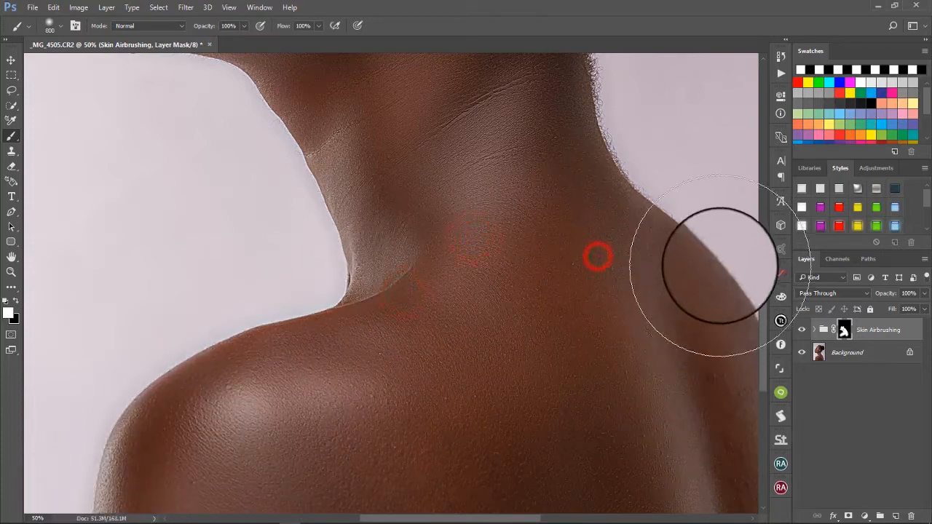
- Paint the airbrushing mask over the middle and lower back and the near upper arm, down to the image's lower edge
{"action": "scroll", "coordinate": [768, 350], "scroll_direction": "down", "scroll_amount": 6}
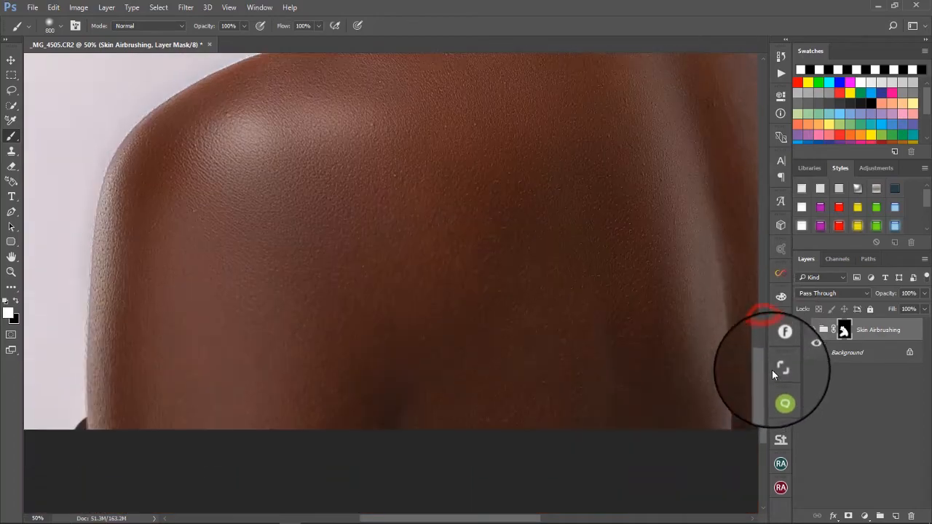
{"action": "scroll", "coordinate": [772, 369], "scroll_direction": "up", "scroll_amount": 2}
{"action": "left_click_drag", "start_coordinate": [459, 293], "coordinate": [364, 415]}
{"action": "left_click_drag", "start_coordinate": [600, 243], "coordinate": [632, 523]}
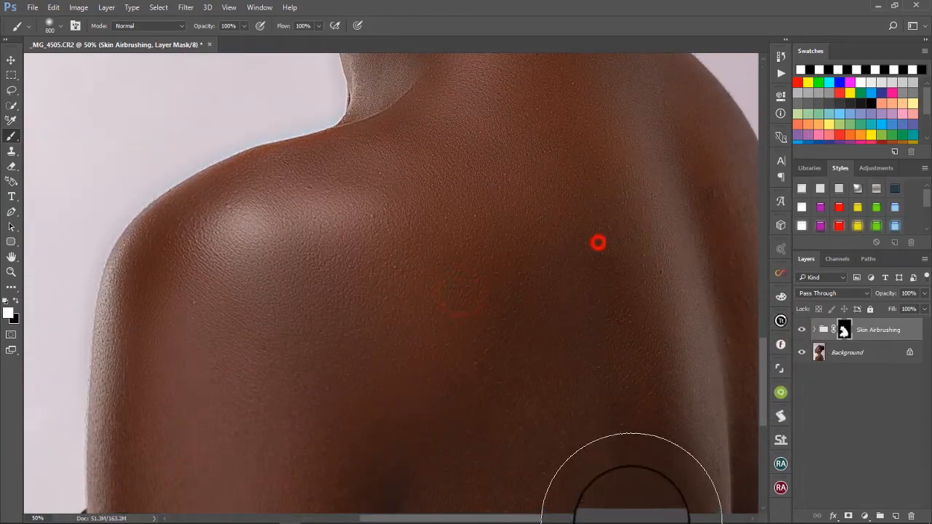
{"action": "mouse_move", "coordinate": [574, 190]}
{"action": "left_mouse_down"}
{"action": "mouse_move", "coordinate": [578, 216]}
{"action": "mouse_move", "coordinate": [387, 518]}
{"action": "left_mouse_up"}
{"action": "mouse_move", "coordinate": [374, 404]}
{"action": "left_mouse_down"}
{"action": "mouse_move", "coordinate": [345, 449]}
{"action": "mouse_move", "coordinate": [319, 461]}
{"action": "left_mouse_up"}
{"action": "left_click_drag", "start_coordinate": [494, 283], "coordinate": [109, 511]}
{"action": "left_click_drag", "start_coordinate": [90, 429], "coordinate": [64, 521]}
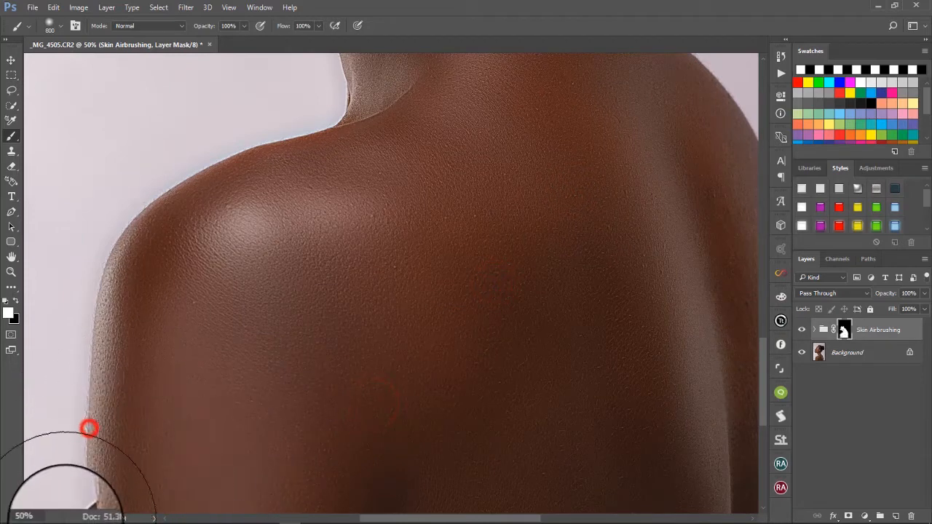
{"action": "left_click_drag", "start_coordinate": [766, 353], "coordinate": [761, 377]}
{"action": "left_click", "coordinate": [71, 335]}
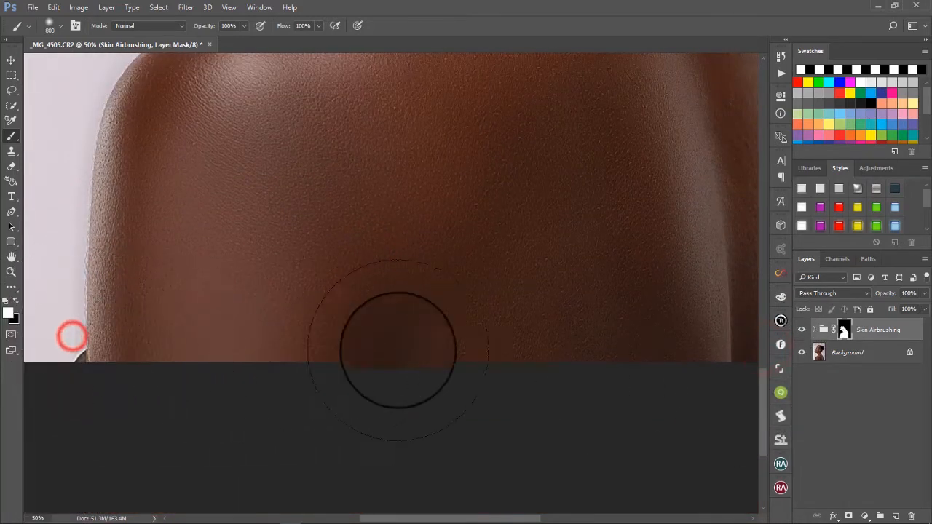
- Paint the airbrushing mask over the far side of the lower back and along the spine with the 800 px brush
{"action": "left_click", "coordinate": [678, 139]}
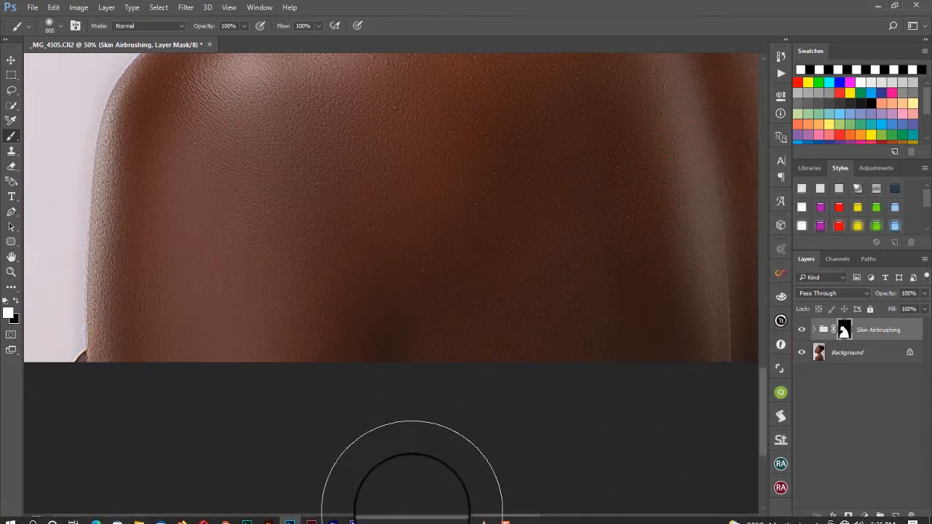
{"action": "left_click_drag", "start_coordinate": [430, 523], "coordinate": [474, 521]}
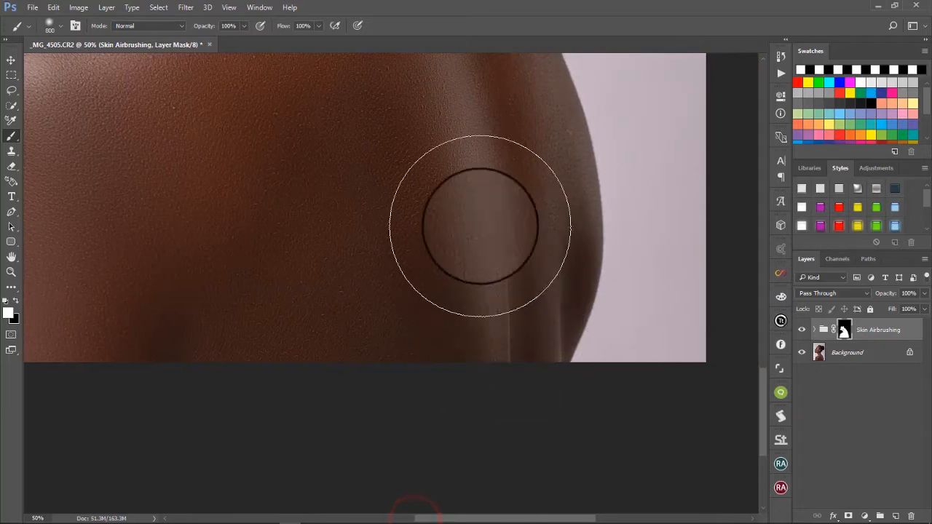
{"action": "left_click", "coordinate": [464, 183]}
{"action": "left_click", "coordinate": [494, 108]}
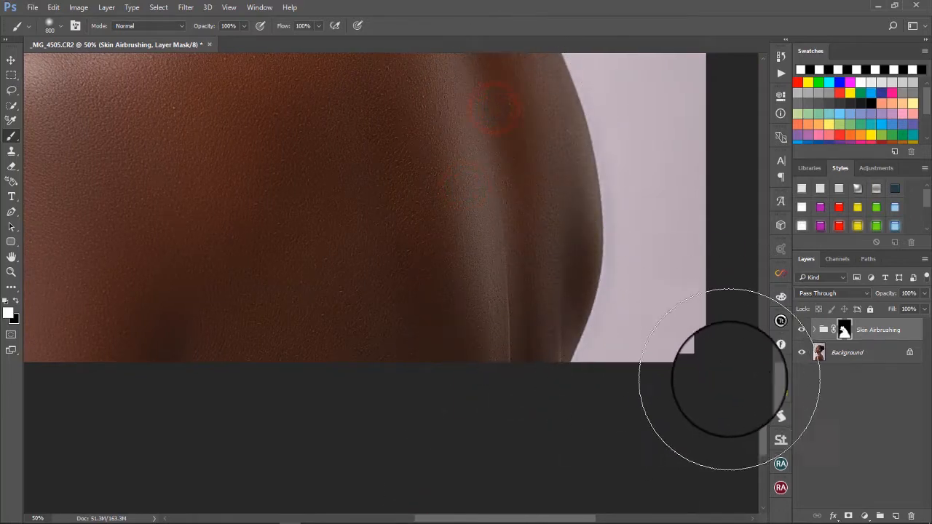
- Extend the airbrushing mask over the far shoulder, the base of the neck and up the nape to the hairline
{"action": "left_click_drag", "start_coordinate": [764, 409], "coordinate": [764, 358]}
{"action": "left_click", "coordinate": [410, 177]}
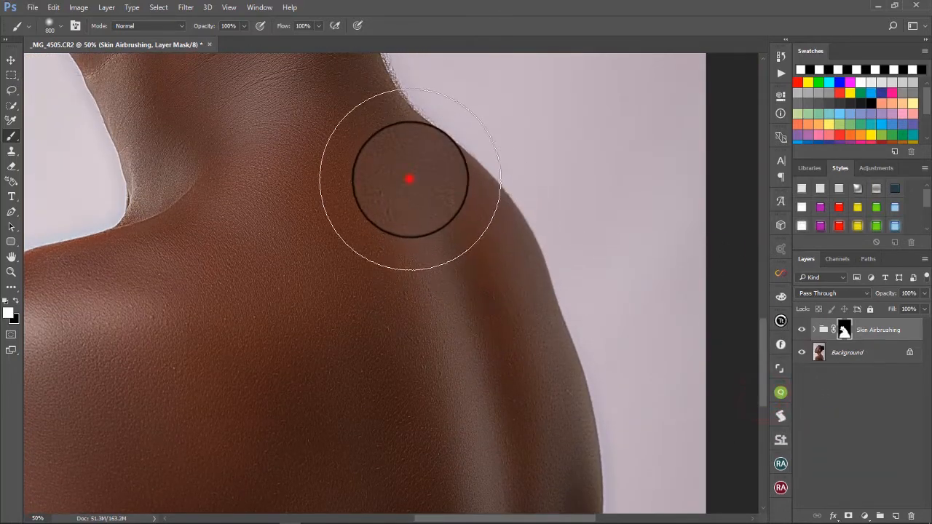
{"action": "left_click", "coordinate": [327, 134]}
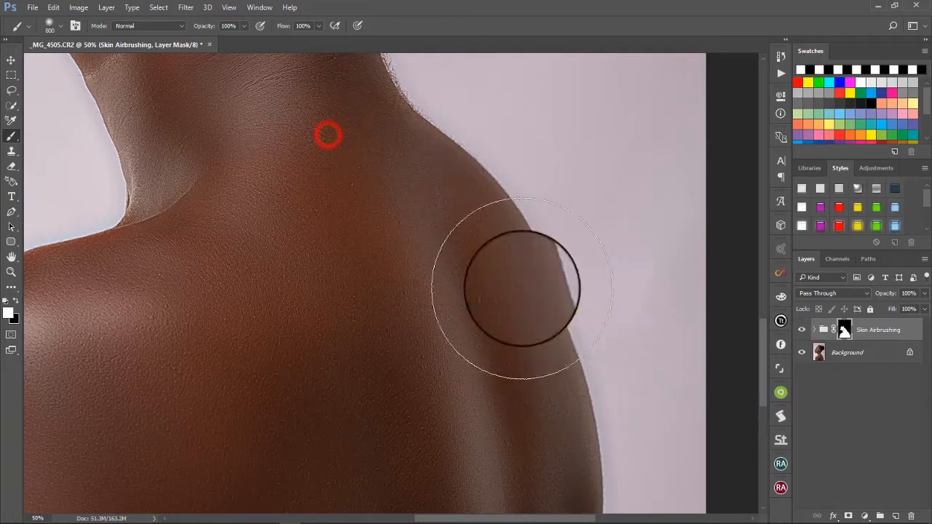
{"action": "left_click", "coordinate": [431, 128]}
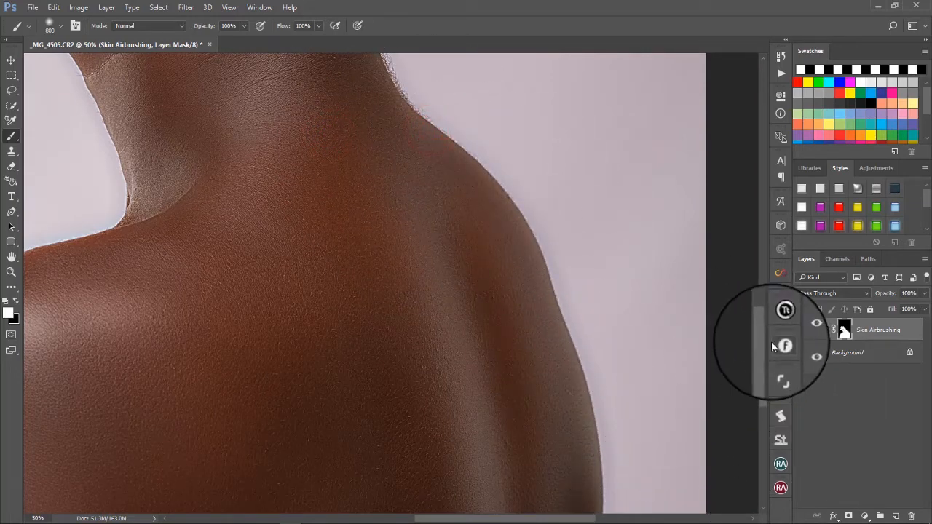
{"action": "left_click_drag", "start_coordinate": [764, 346], "coordinate": [762, 313]}
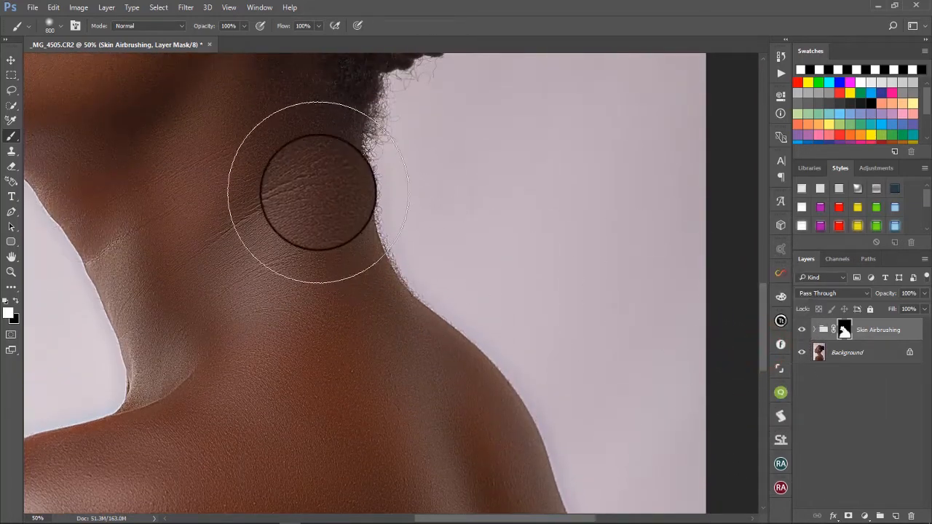
{"action": "left_click", "coordinate": [320, 191]}
{"action": "left_click", "coordinate": [283, 109]}
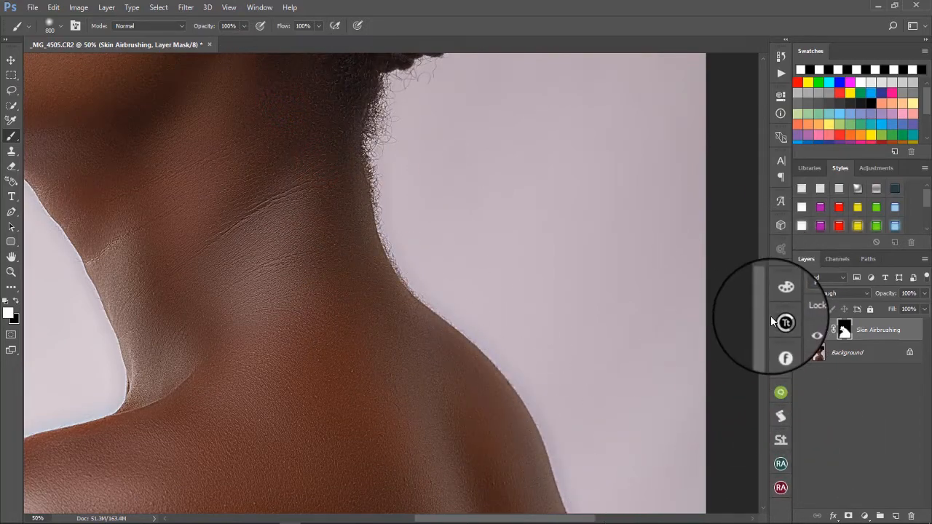
- Reduce the brush to 400 px and paint the airbrushing effect over the nose
{"action": "left_click_drag", "start_coordinate": [761, 323], "coordinate": [780, 267]}
{"action": "left_click_drag", "start_coordinate": [784, 247], "coordinate": [786, 259]}
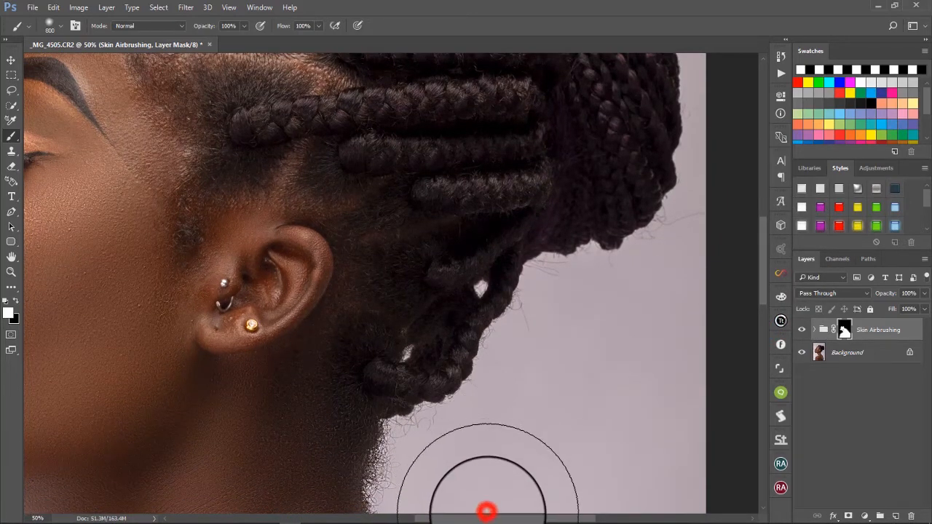
{"action": "scroll", "coordinate": [488, 503], "scroll_direction": "left", "scroll_amount": 10}
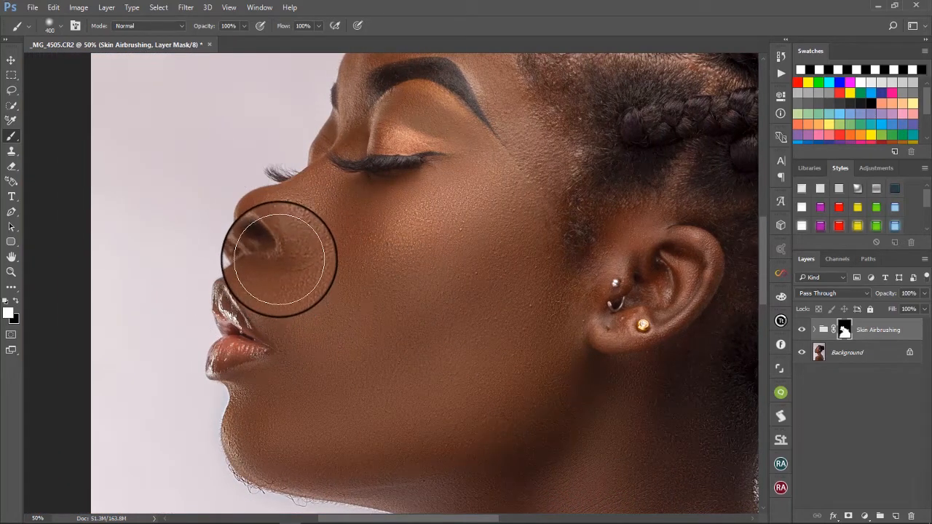
{"action": "mouse_move", "coordinate": [262, 230]}
{"action": "left_mouse_down"}
{"action": "mouse_move", "coordinate": [298, 252]}
{"action": "mouse_move", "coordinate": [273, 221]}
{"action": "left_mouse_up"}
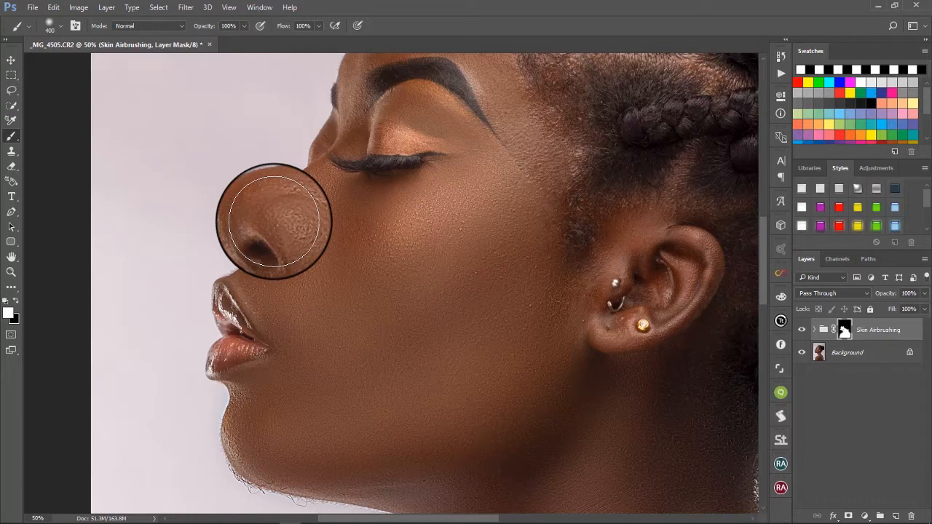
{"action": "mouse_move", "coordinate": [271, 222]}
{"action": "left_mouse_down"}
{"action": "mouse_move", "coordinate": [316, 263]}
{"action": "mouse_move", "coordinate": [263, 213]}
{"action": "mouse_move", "coordinate": [318, 243]}
{"action": "mouse_move", "coordinate": [300, 204]}
{"action": "mouse_move", "coordinate": [331, 242]}
{"action": "mouse_move", "coordinate": [314, 249]}
{"action": "mouse_move", "coordinate": [287, 225]}
{"action": "mouse_move", "coordinate": [266, 232]}
{"action": "left_mouse_up"}
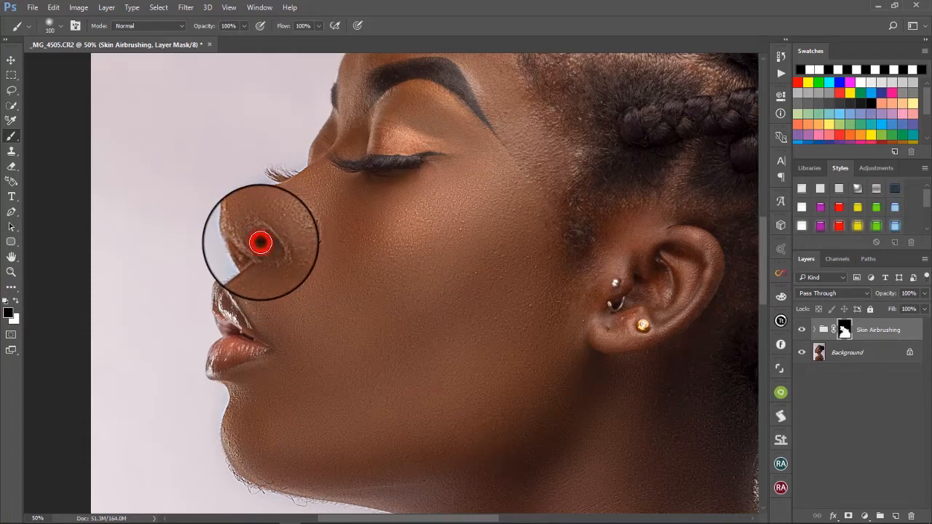
- Paint black on the mask with a 100 px brush to remove the effect from the nostril and the backdrop beside the nose
{"action": "left_click_drag", "start_coordinate": [260, 242], "coordinate": [245, 260]}
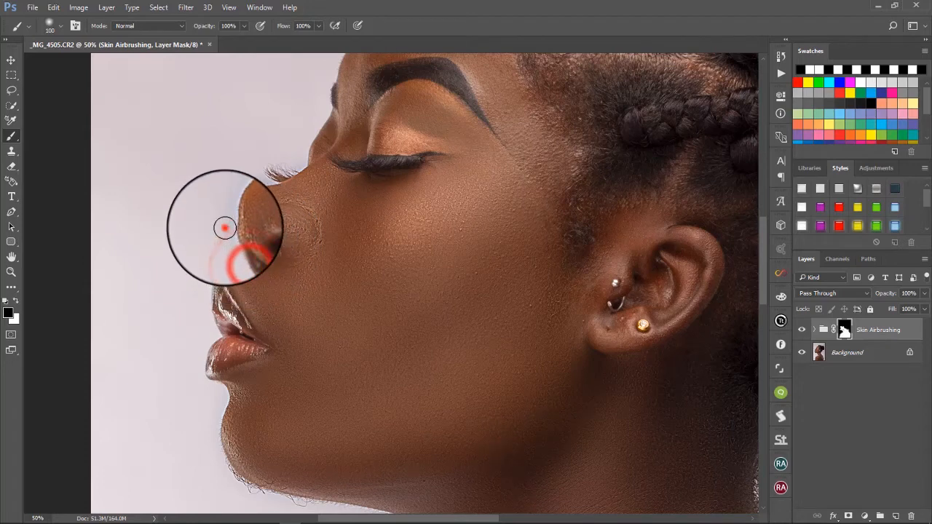
{"action": "left_click", "coordinate": [211, 187]}
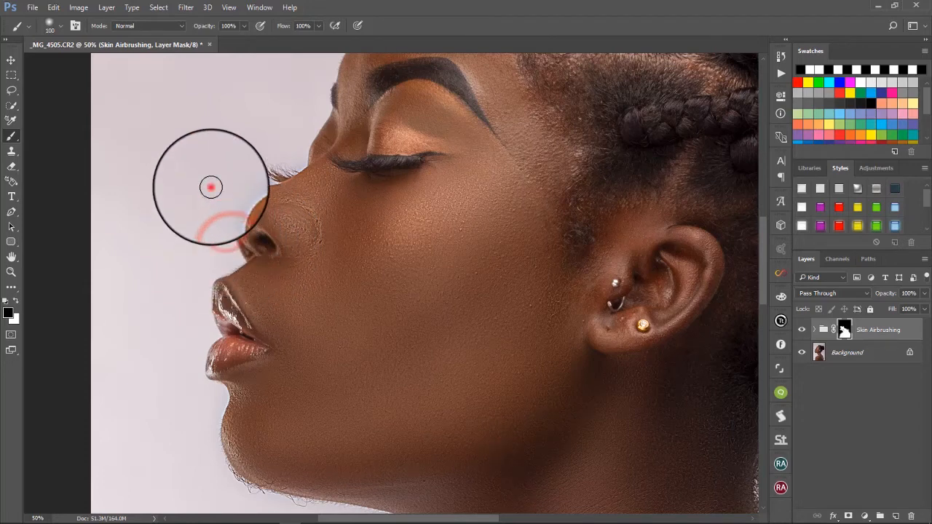
{"action": "left_click", "coordinate": [245, 251]}
- Switch the mask paint back to white and cover the eyelid and under-eye skin with the 100 px brush
{"action": "left_click_drag", "start_coordinate": [764, 272], "coordinate": [761, 259]}
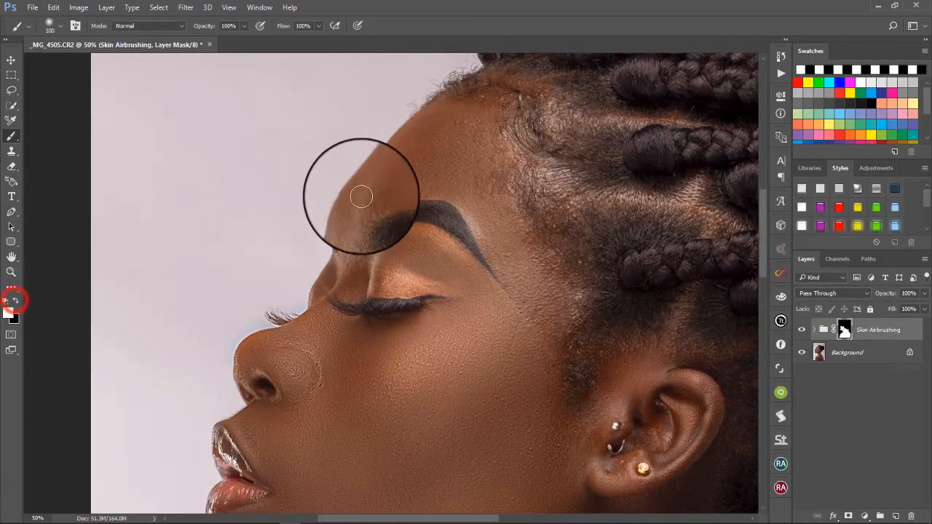
{"action": "left_click", "coordinate": [380, 253]}
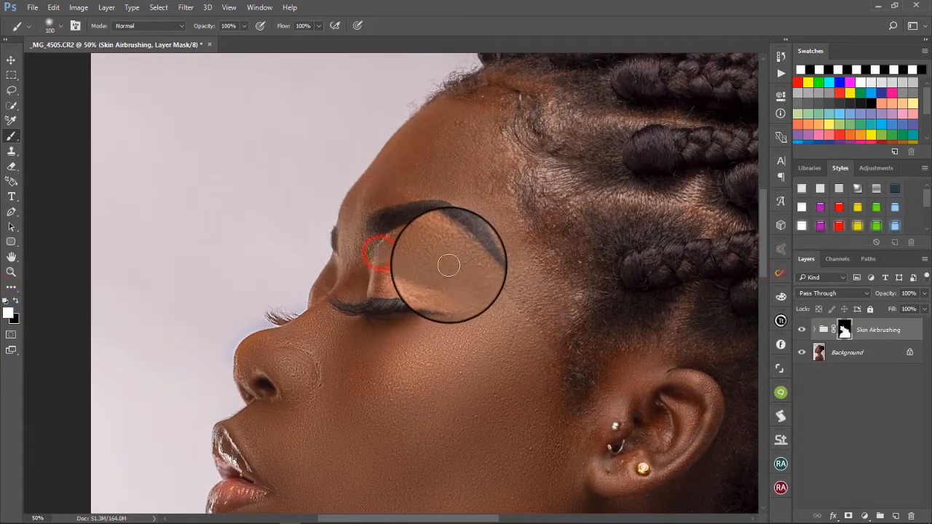
{"action": "left_click_drag", "start_coordinate": [406, 242], "coordinate": [491, 289]}
{"action": "mouse_move", "coordinate": [408, 259]}
{"action": "left_mouse_down"}
{"action": "mouse_move", "coordinate": [495, 322]}
{"action": "mouse_move", "coordinate": [433, 256]}
{"action": "mouse_move", "coordinate": [468, 310]}
{"action": "mouse_move", "coordinate": [464, 303]}
{"action": "mouse_move", "coordinate": [435, 326]}
{"action": "mouse_move", "coordinate": [436, 316]}
{"action": "mouse_move", "coordinate": [361, 347]}
{"action": "mouse_move", "coordinate": [419, 333]}
{"action": "mouse_move", "coordinate": [331, 321]}
{"action": "mouse_move", "coordinate": [377, 342]}
{"action": "left_mouse_up"}
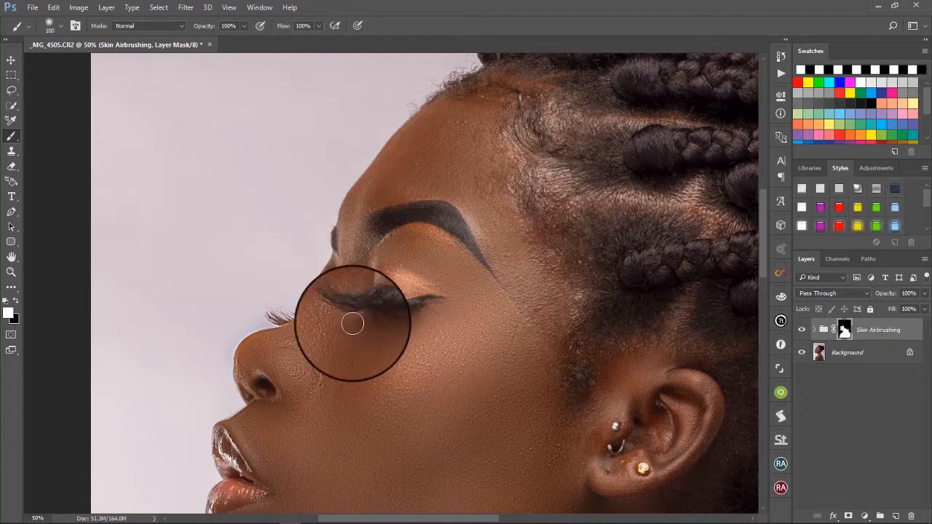
{"action": "left_click_drag", "start_coordinate": [426, 333], "coordinate": [331, 345]}
{"action": "mouse_move", "coordinate": [343, 356]}
{"action": "left_mouse_down"}
{"action": "mouse_move", "coordinate": [391, 394]}
{"action": "mouse_move", "coordinate": [403, 385]}
{"action": "left_mouse_up"}
- Paint the airbrushing mask over the outer eyelid and the skin between the lash line and the eyebrow's tail
{"action": "mouse_move", "coordinate": [426, 285]}
{"action": "left_mouse_down"}
{"action": "mouse_move", "coordinate": [368, 271]}
{"action": "mouse_move", "coordinate": [361, 282]}
{"action": "mouse_move", "coordinate": [417, 282]}
{"action": "mouse_move", "coordinate": [385, 262]}
{"action": "mouse_move", "coordinate": [466, 291]}
{"action": "left_mouse_up"}
{"action": "mouse_move", "coordinate": [384, 261]}
{"action": "left_mouse_down"}
{"action": "mouse_move", "coordinate": [396, 252]}
{"action": "mouse_move", "coordinate": [435, 268]}
{"action": "left_mouse_up"}
{"action": "left_click_drag", "start_coordinate": [396, 250], "coordinate": [455, 280]}
{"action": "mouse_move", "coordinate": [401, 254]}
{"action": "left_mouse_down"}
{"action": "mouse_move", "coordinate": [452, 278]}
{"action": "mouse_move", "coordinate": [407, 238]}
{"action": "mouse_move", "coordinate": [452, 246]}
{"action": "mouse_move", "coordinate": [477, 279]}
{"action": "left_mouse_up"}
{"action": "mouse_move", "coordinate": [435, 251]}
{"action": "left_mouse_down"}
{"action": "mouse_move", "coordinate": [483, 286]}
{"action": "mouse_move", "coordinate": [476, 198]}
{"action": "mouse_move", "coordinate": [537, 291]}
{"action": "left_mouse_up"}
- Cover the temple and the skin along the sideburn down toward the ear with the airbrushing effect
{"action": "left_click_drag", "start_coordinate": [474, 214], "coordinate": [541, 327]}
{"action": "left_click_drag", "start_coordinate": [492, 238], "coordinate": [544, 293]}
{"action": "left_click_drag", "start_coordinate": [517, 222], "coordinate": [586, 337]}
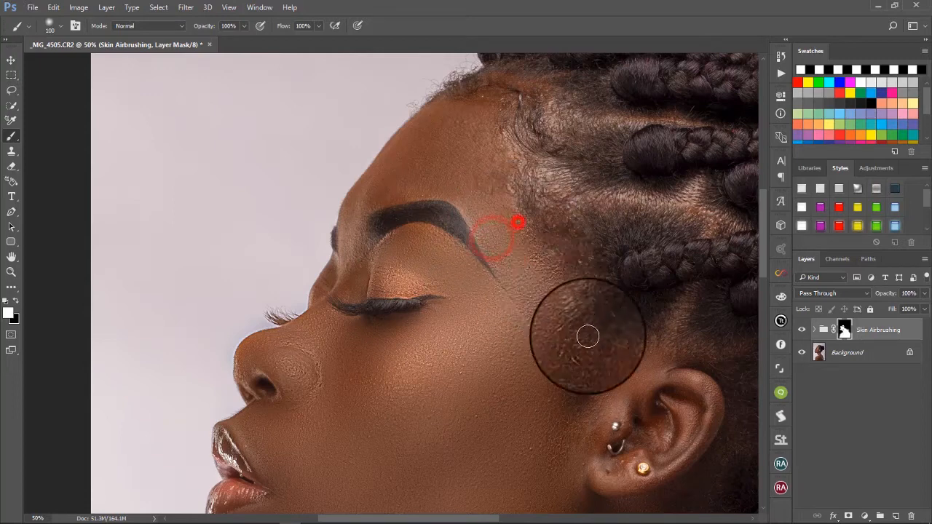
{"action": "left_click_drag", "start_coordinate": [556, 270], "coordinate": [572, 417]}
{"action": "left_click_drag", "start_coordinate": [547, 337], "coordinate": [558, 407]}
{"action": "left_click_drag", "start_coordinate": [514, 295], "coordinate": [583, 432]}
{"action": "left_click_drag", "start_coordinate": [570, 320], "coordinate": [570, 470]}
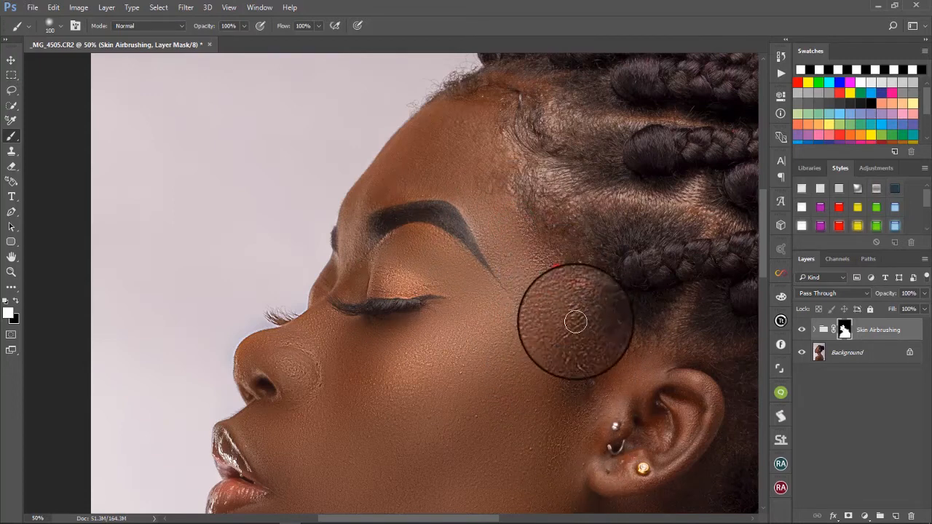
{"action": "left_click", "coordinate": [555, 266]}
- Paint the airbrushing mask down the side of the forehead along the hairline
{"action": "mouse_move", "coordinate": [464, 137]}
{"action": "left_mouse_down"}
{"action": "mouse_move", "coordinate": [519, 236]}
{"action": "mouse_move", "coordinate": [463, 135]}
{"action": "mouse_move", "coordinate": [505, 225]}
{"action": "left_mouse_up"}
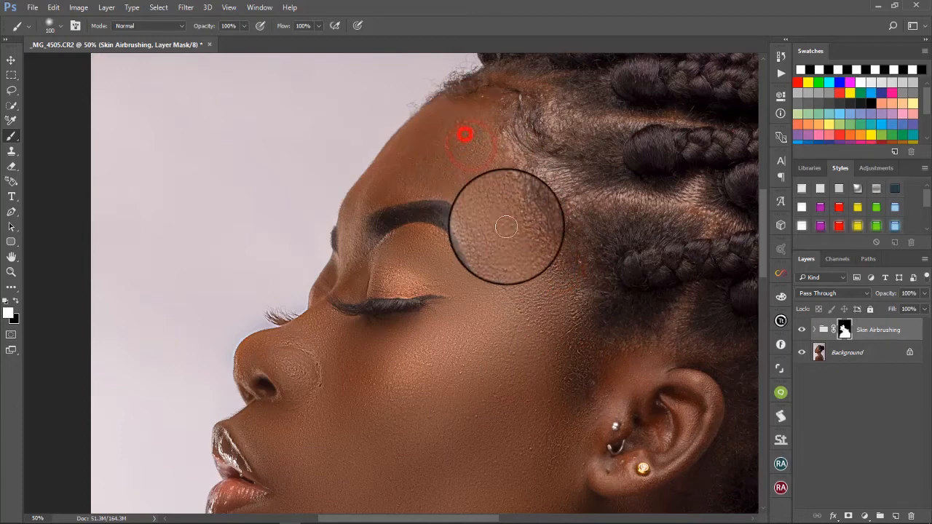
{"action": "mouse_move", "coordinate": [464, 119]}
{"action": "left_mouse_down"}
{"action": "mouse_move", "coordinate": [503, 186]}
{"action": "mouse_move", "coordinate": [486, 116]}
{"action": "mouse_move", "coordinate": [520, 219]}
{"action": "left_mouse_up"}
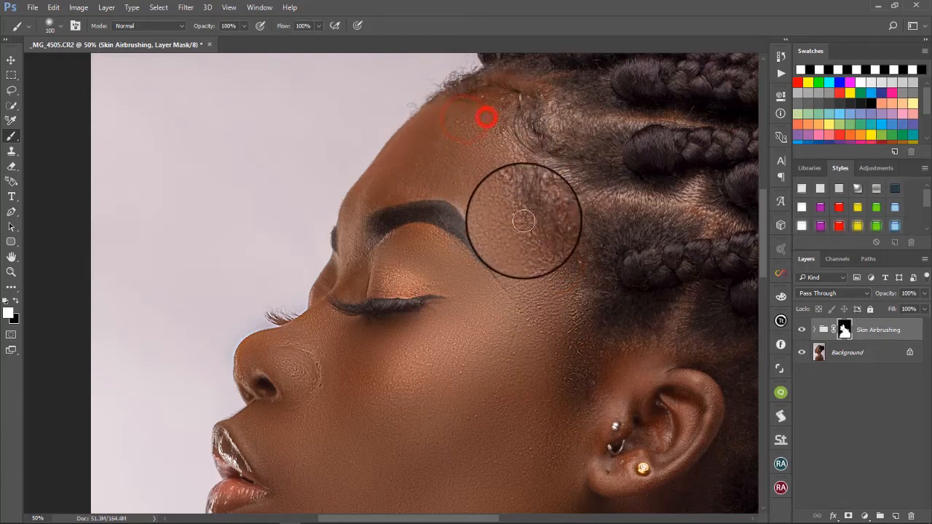
{"action": "left_click_drag", "start_coordinate": [494, 110], "coordinate": [525, 223]}
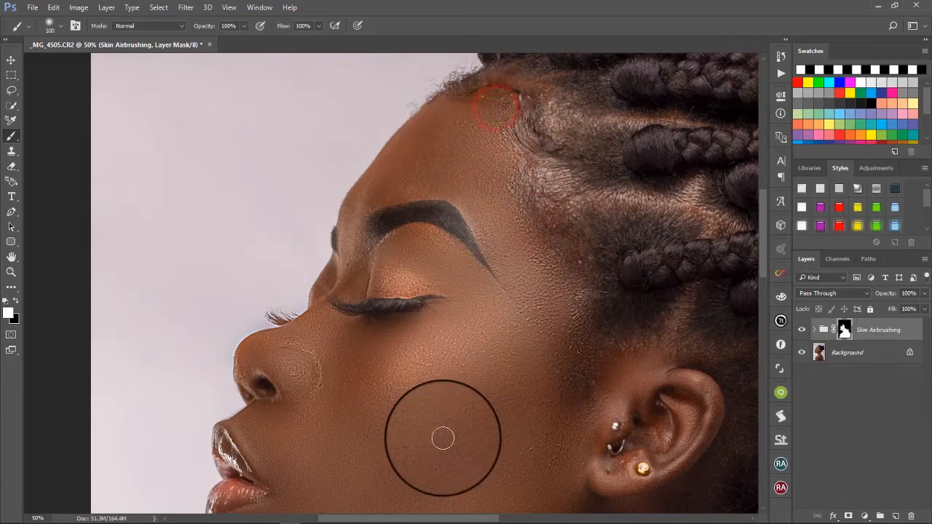
- Enlarge the brush to 200 px and paint the airbrushing mask over the front of the forehead above the eyebrow
{"action": "left_click_drag", "start_coordinate": [434, 520], "coordinate": [393, 520]}
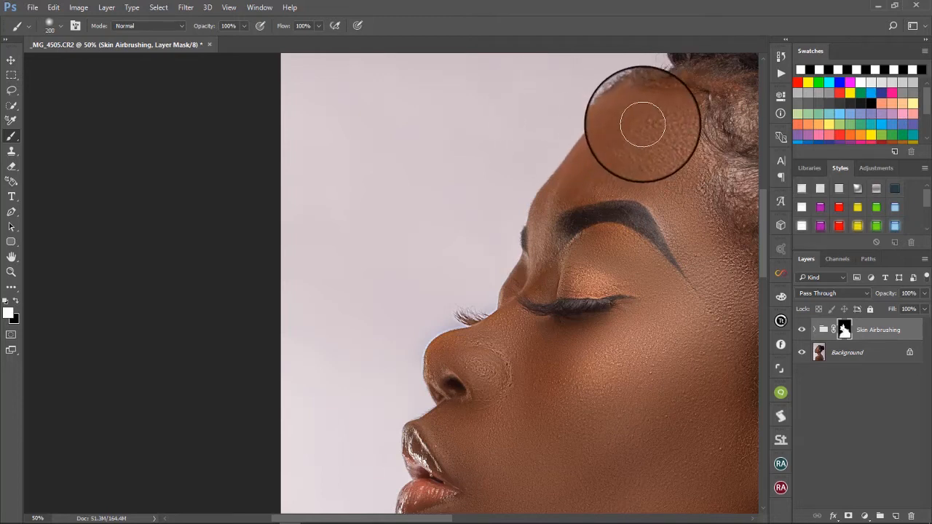
{"action": "left_click", "coordinate": [644, 123]}
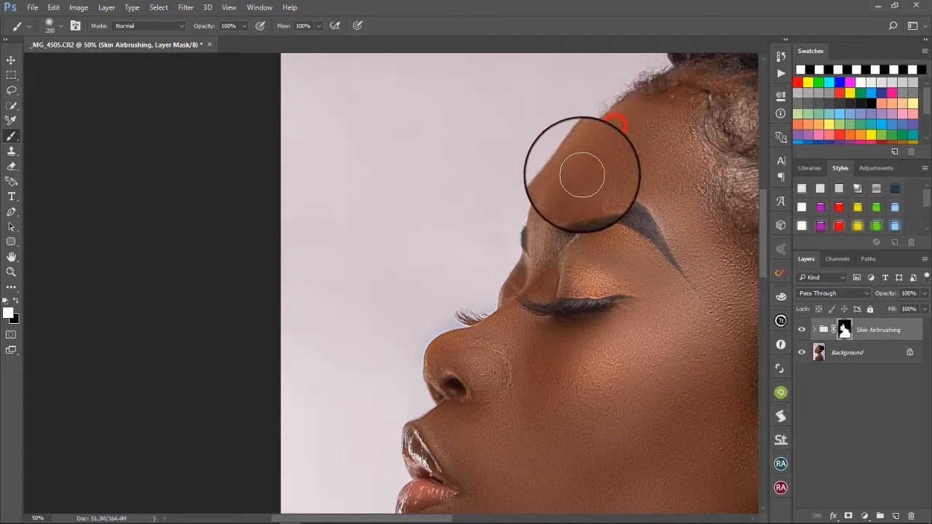
{"action": "left_click", "coordinate": [617, 147]}
{"action": "mouse_move", "coordinate": [617, 147]}
{"action": "left_mouse_down"}
{"action": "mouse_move", "coordinate": [584, 173]}
{"action": "mouse_move", "coordinate": [625, 171]}
{"action": "left_mouse_up"}
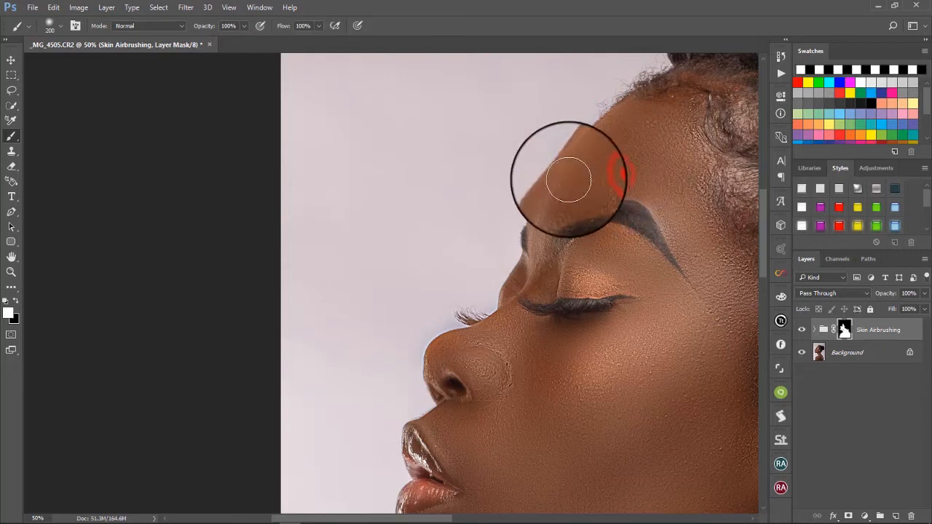
{"action": "left_click", "coordinate": [591, 159]}
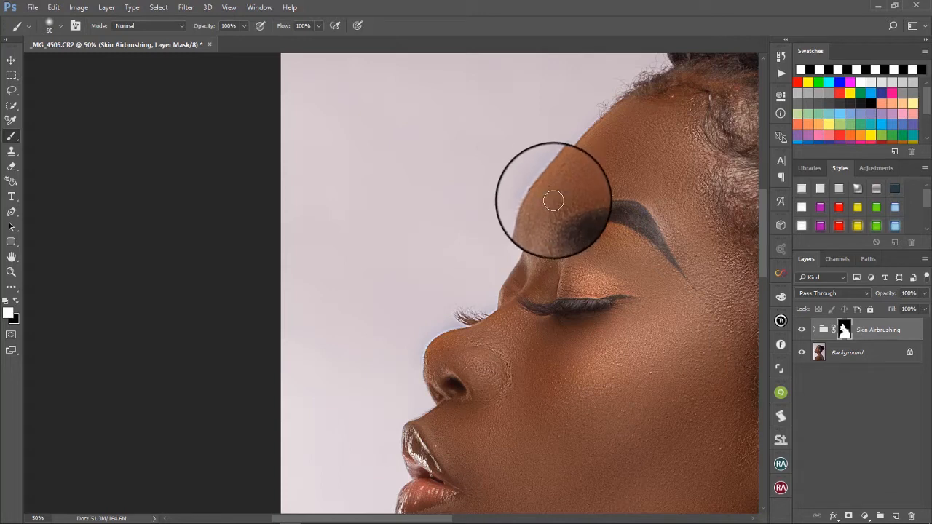
- Reduce the brush to 90 px and paint the mask over the lower forehead edge, nose bridge and inner eye corner
{"action": "left_click", "coordinate": [552, 184]}
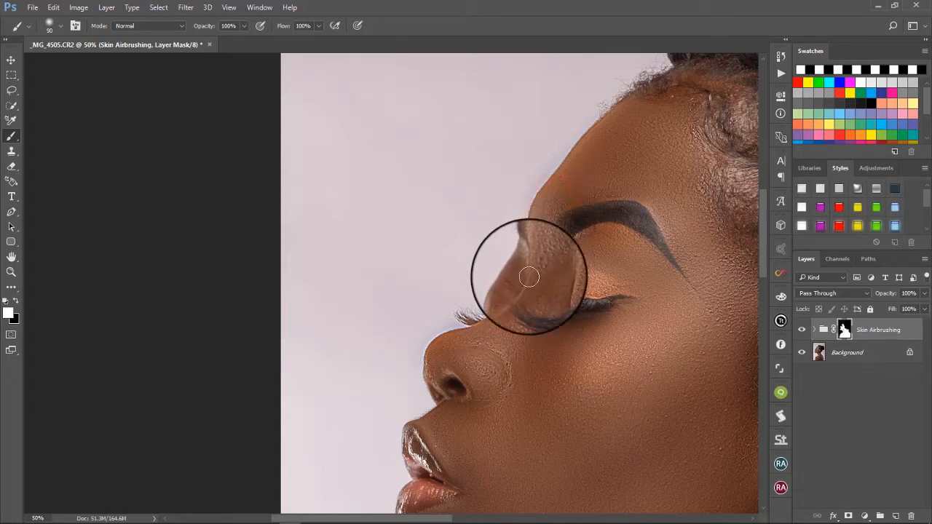
{"action": "mouse_move", "coordinate": [537, 260]}
{"action": "left_mouse_down"}
{"action": "mouse_move", "coordinate": [504, 295]}
{"action": "mouse_move", "coordinate": [508, 266]}
{"action": "mouse_move", "coordinate": [506, 296]}
{"action": "left_mouse_up"}
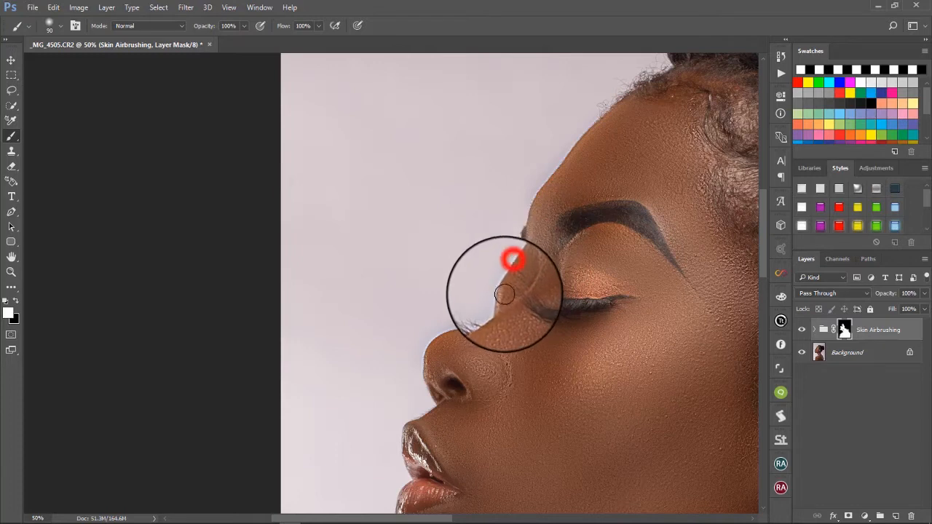
{"action": "left_click_drag", "start_coordinate": [528, 260], "coordinate": [503, 295]}
{"action": "left_click_drag", "start_coordinate": [535, 260], "coordinate": [500, 312]}
{"action": "left_click", "coordinate": [546, 279]}
{"action": "mouse_move", "coordinate": [546, 279]}
{"action": "left_mouse_down"}
{"action": "mouse_move", "coordinate": [582, 273]}
{"action": "mouse_move", "coordinate": [557, 275]}
{"action": "mouse_move", "coordinate": [580, 263]}
{"action": "mouse_move", "coordinate": [578, 254]}
{"action": "mouse_move", "coordinate": [544, 272]}
{"action": "mouse_move", "coordinate": [594, 261]}
{"action": "mouse_move", "coordinate": [554, 267]}
{"action": "left_mouse_up"}
- Touch up the airbrushing mask on the eyelid, upper cheek, temple, upper forehead hairline and skin above the upper lip
{"action": "mouse_move", "coordinate": [605, 249]}
{"action": "left_mouse_down"}
{"action": "mouse_move", "coordinate": [648, 277]}
{"action": "mouse_move", "coordinate": [629, 260]}
{"action": "mouse_move", "coordinate": [658, 305]}
{"action": "mouse_move", "coordinate": [638, 350]}
{"action": "mouse_move", "coordinate": [661, 368]}
{"action": "mouse_move", "coordinate": [649, 396]}
{"action": "left_mouse_up"}
{"action": "left_click", "coordinate": [657, 305]}
{"action": "left_click_drag", "start_coordinate": [731, 302], "coordinate": [723, 354]}
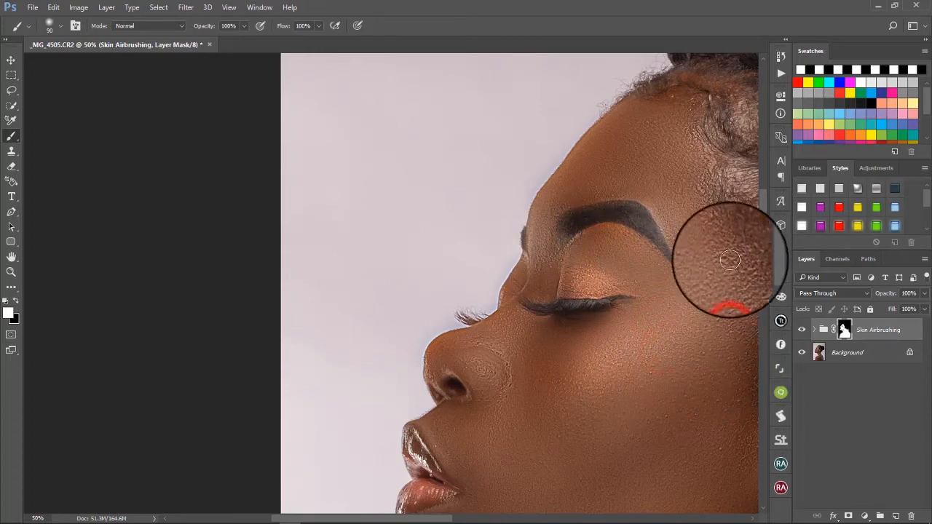
{"action": "mouse_move", "coordinate": [721, 242]}
{"action": "left_mouse_down"}
{"action": "mouse_move", "coordinate": [743, 273]}
{"action": "mouse_move", "coordinate": [738, 291]}
{"action": "left_mouse_up"}
{"action": "left_click_drag", "start_coordinate": [695, 174], "coordinate": [729, 270]}
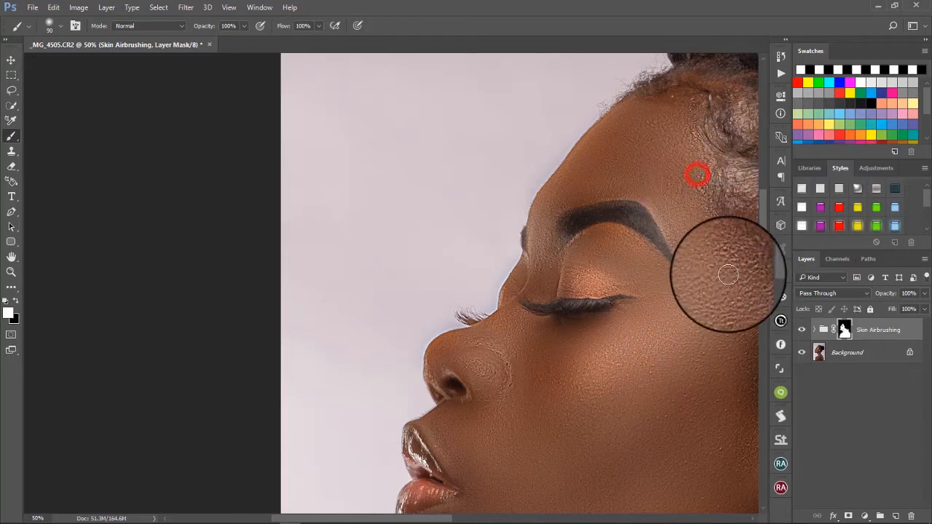
{"action": "mouse_move", "coordinate": [687, 108]}
{"action": "left_mouse_down"}
{"action": "mouse_move", "coordinate": [701, 181]}
{"action": "mouse_move", "coordinate": [682, 105]}
{"action": "mouse_move", "coordinate": [645, 94]}
{"action": "left_mouse_up"}
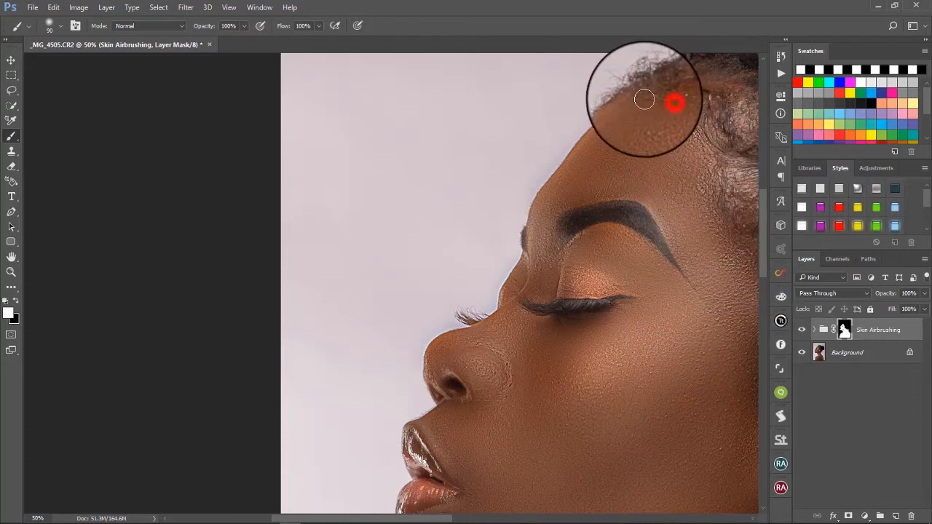
{"action": "left_click", "coordinate": [424, 423]}
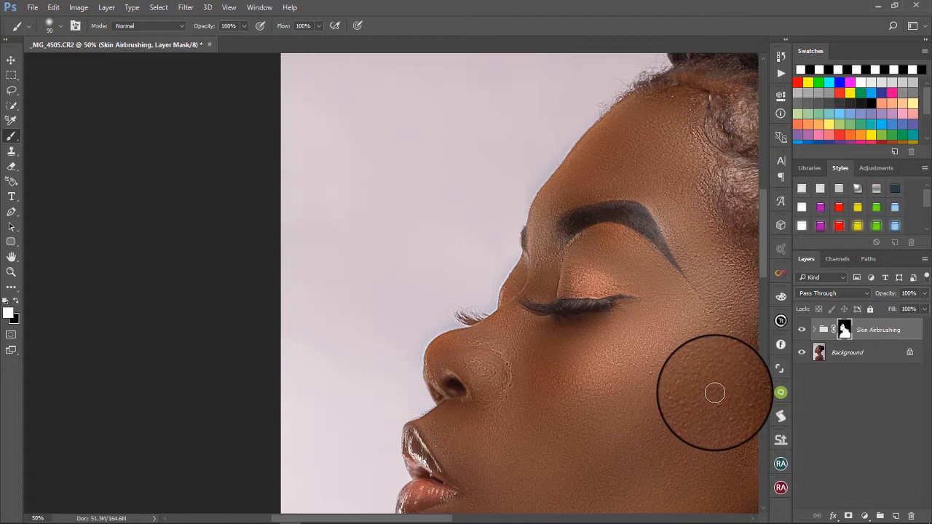
- Compare the whole portrait with and without the Skin Airbrushing group, and inspect the neck and jaw skin up close
{"action": "scroll", "coordinate": [714, 393], "scroll_direction": "down", "scroll_amount": 4}
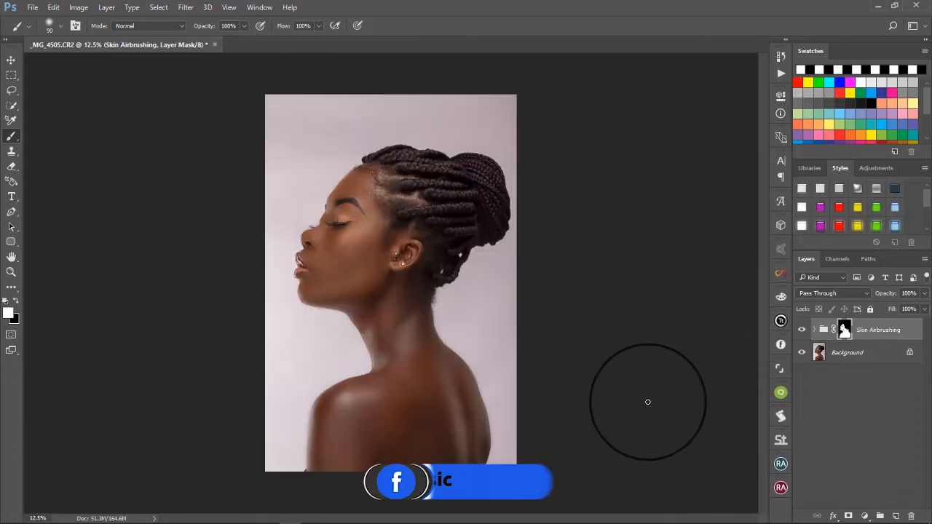
{"action": "left_click", "coordinate": [802, 331]}
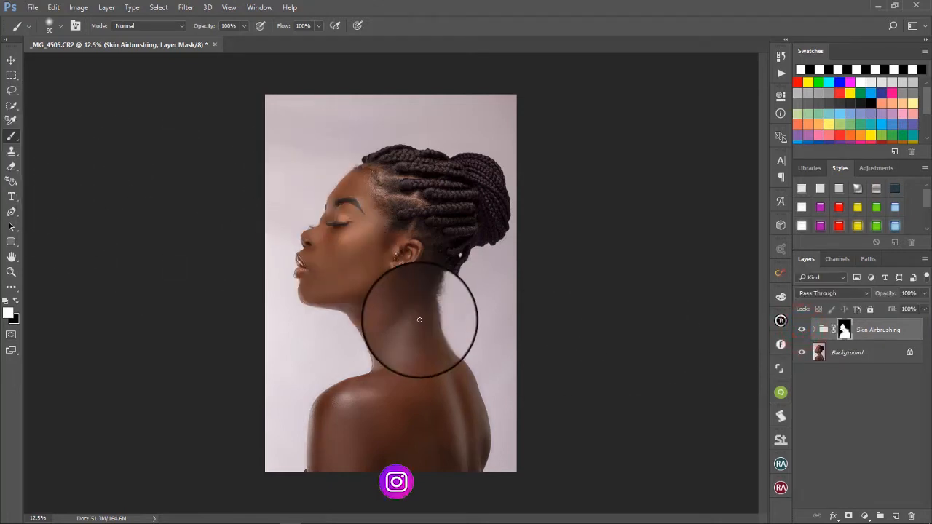
{"action": "scroll", "coordinate": [419, 319], "scroll_direction": "up", "scroll_amount": 4}
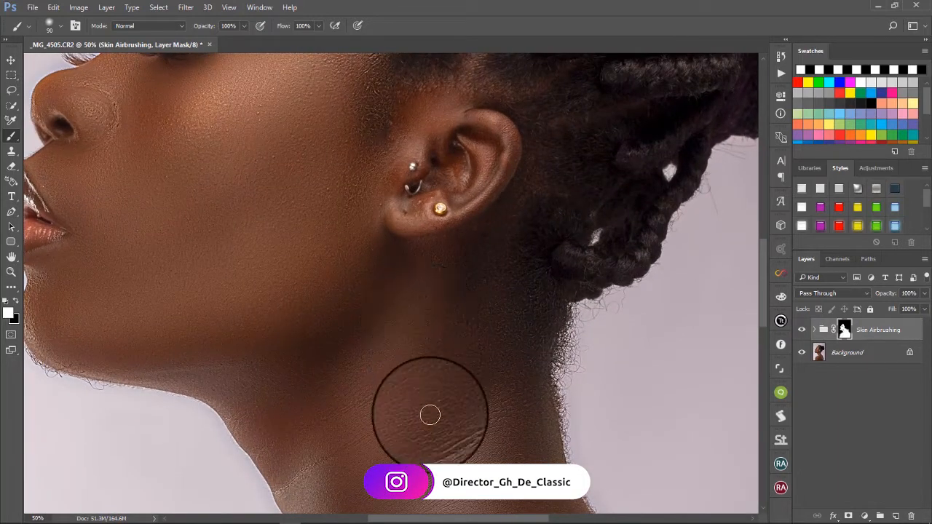
- Mask the Skin Airbrushing effect off both lips with a black 30 px brush, and return to white as the foreground colour
{"action": "left_click_drag", "start_coordinate": [497, 519], "coordinate": [440, 520]}
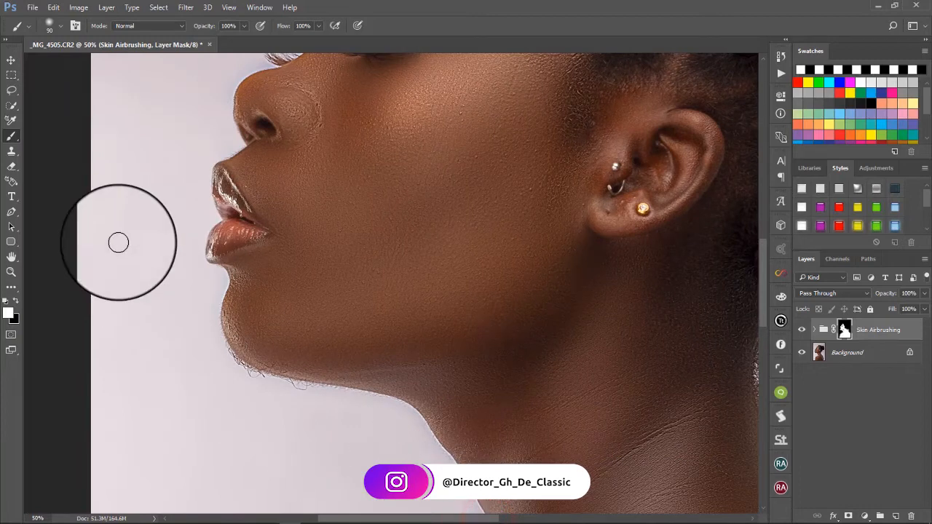
{"action": "left_click", "coordinate": [14, 299]}
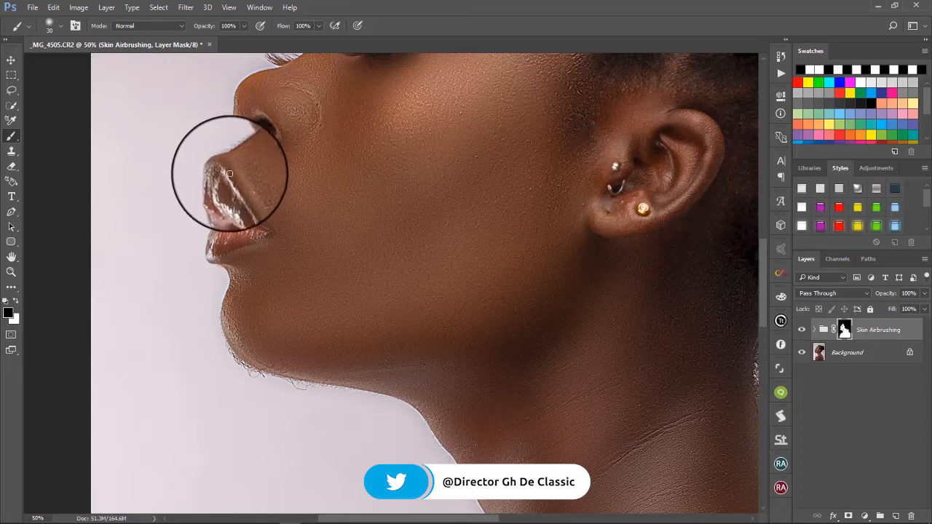
{"action": "left_click_drag", "start_coordinate": [243, 188], "coordinate": [226, 166]}
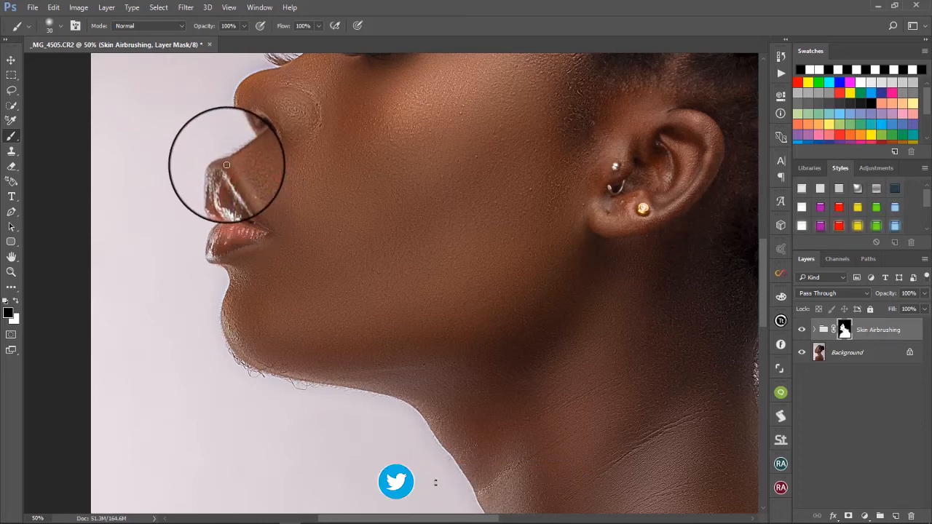
{"action": "left_click", "coordinate": [258, 246]}
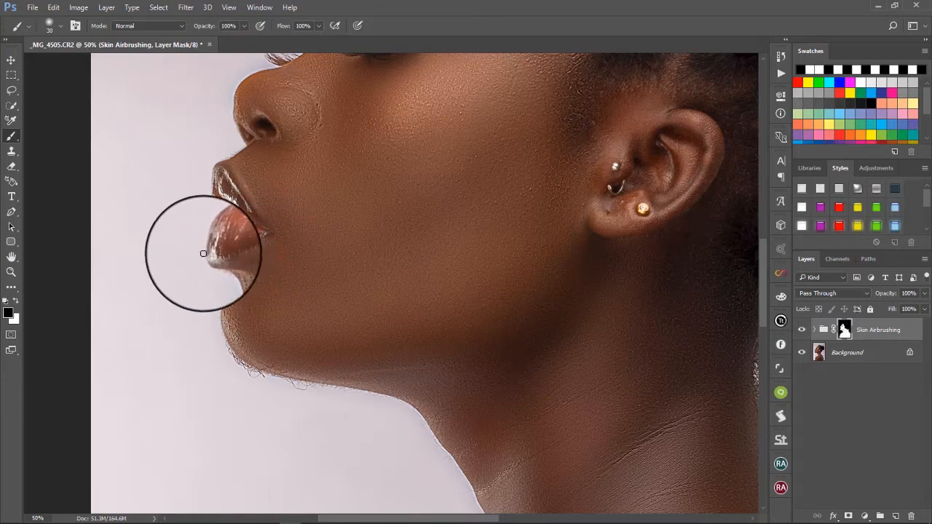
{"action": "left_click", "coordinate": [260, 244]}
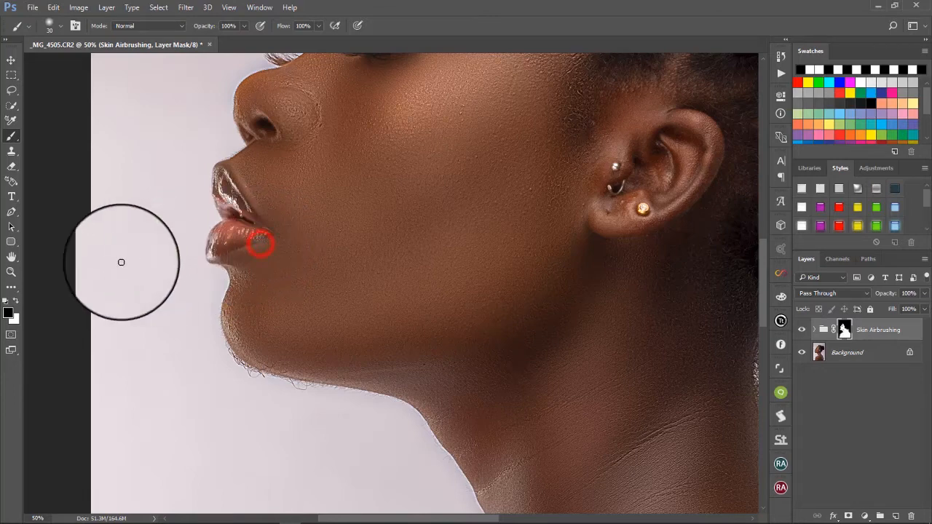
{"action": "left_click", "coordinate": [15, 301]}
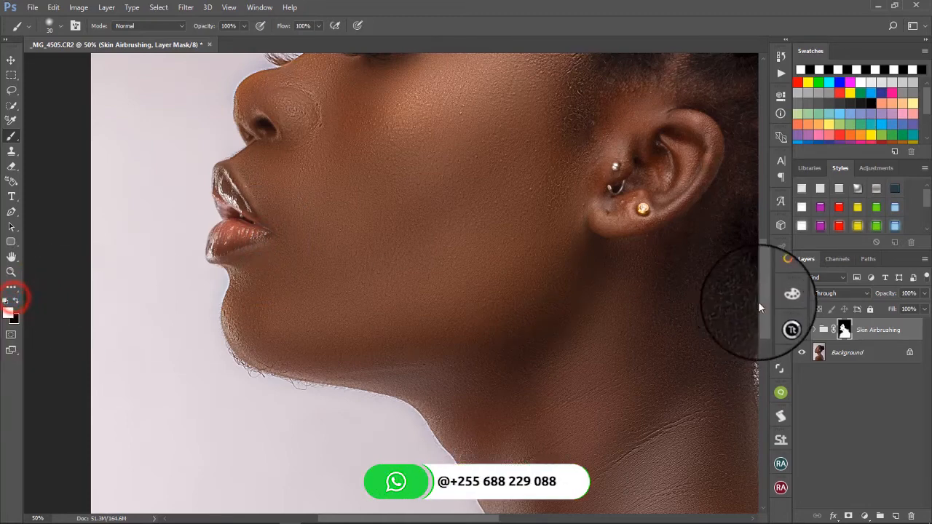
- Run the Lip-Eye-Eyebrow enhancing action from the EB-Skin Retouch set, starting from the Background layer
{"action": "left_click", "coordinate": [845, 362]}
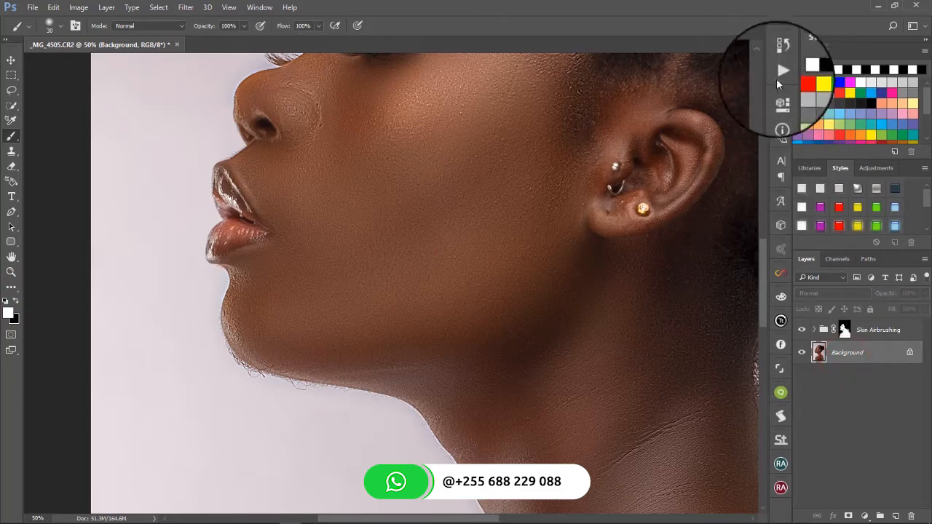
{"action": "left_click", "coordinate": [778, 75]}
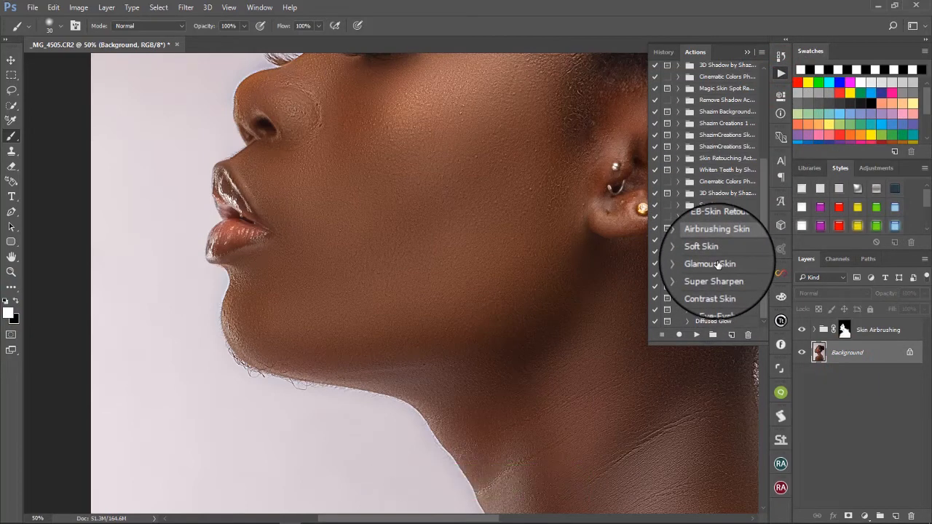
{"action": "left_click", "coordinate": [713, 255]}
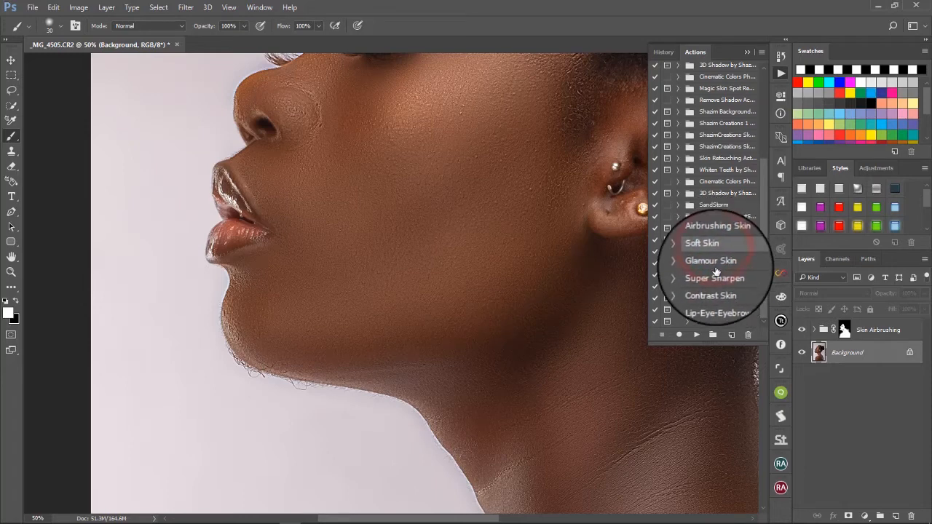
{"action": "left_click", "coordinate": [712, 276]}
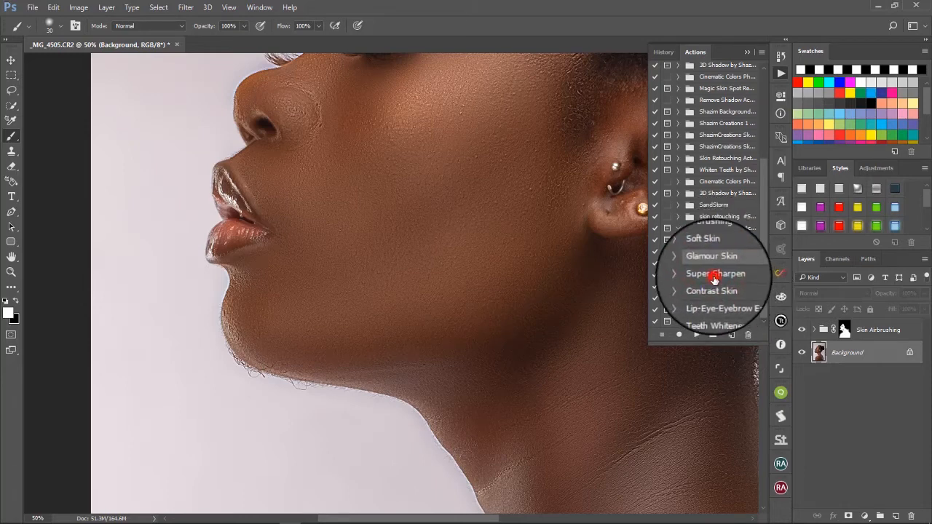
{"action": "left_click", "coordinate": [716, 290]}
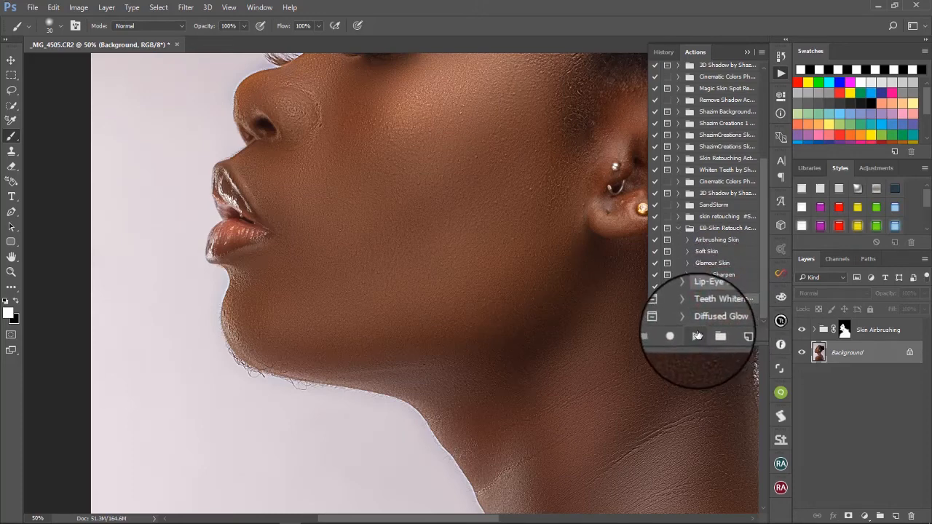
{"action": "left_click", "coordinate": [697, 334]}
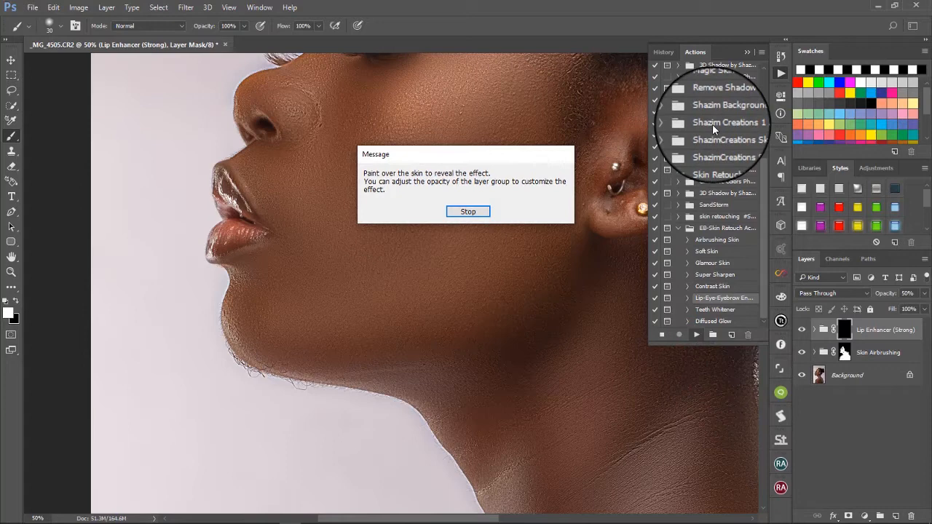
{"action": "left_click", "coordinate": [467, 212]}
{"action": "left_click", "coordinate": [746, 52]}
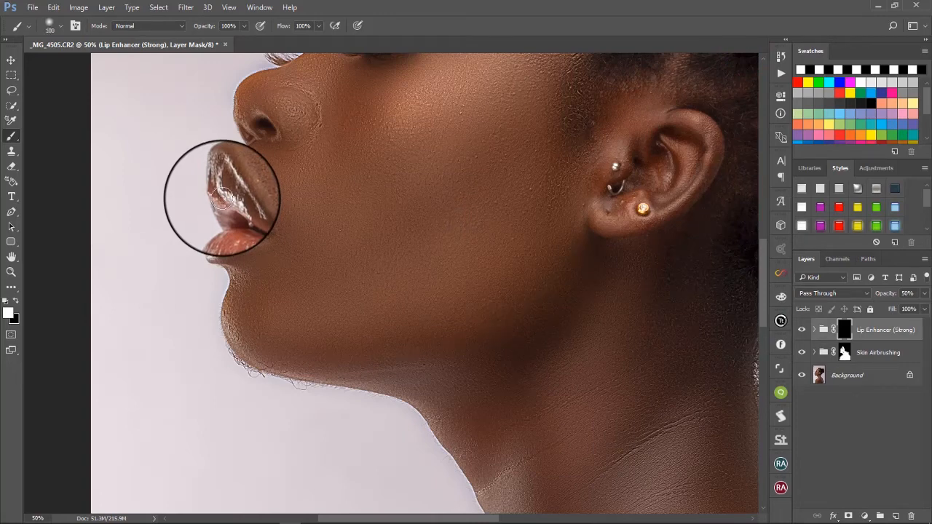
- Paint the Lip Enhancer (Strong) mask over both lips with a 100 px brush and compare the lips with and without it
{"action": "mouse_move", "coordinate": [217, 179]}
{"action": "left_mouse_down"}
{"action": "mouse_move", "coordinate": [231, 203]}
{"action": "mouse_move", "coordinate": [219, 182]}
{"action": "mouse_move", "coordinate": [254, 236]}
{"action": "left_mouse_up"}
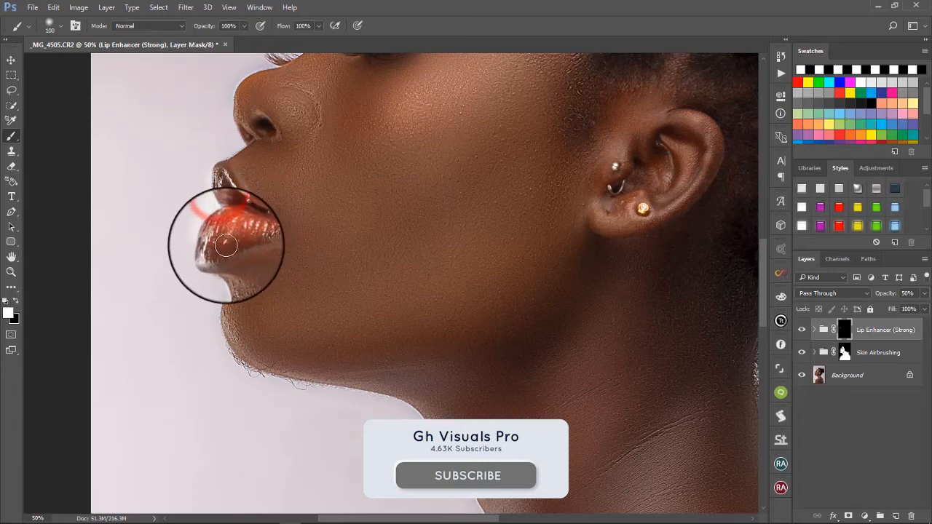
{"action": "left_click_drag", "start_coordinate": [226, 245], "coordinate": [203, 242]}
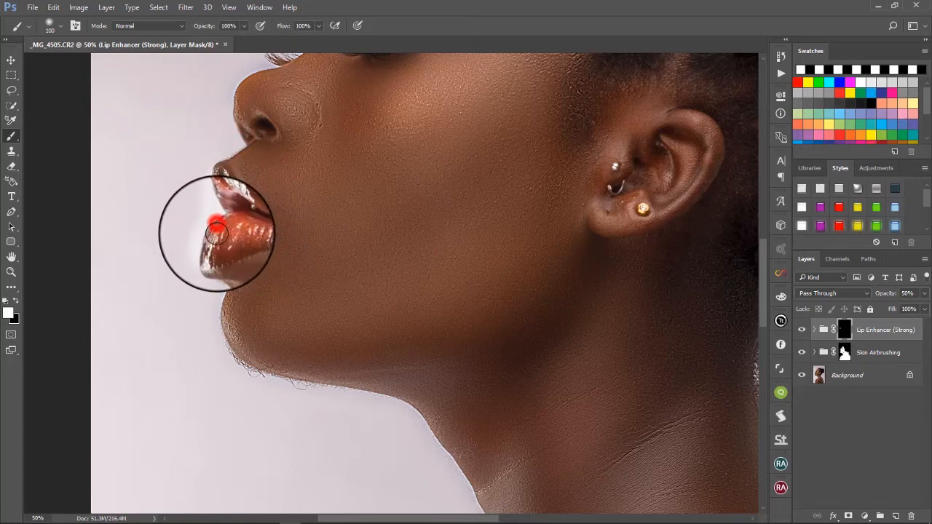
{"action": "left_click", "coordinate": [800, 331]}
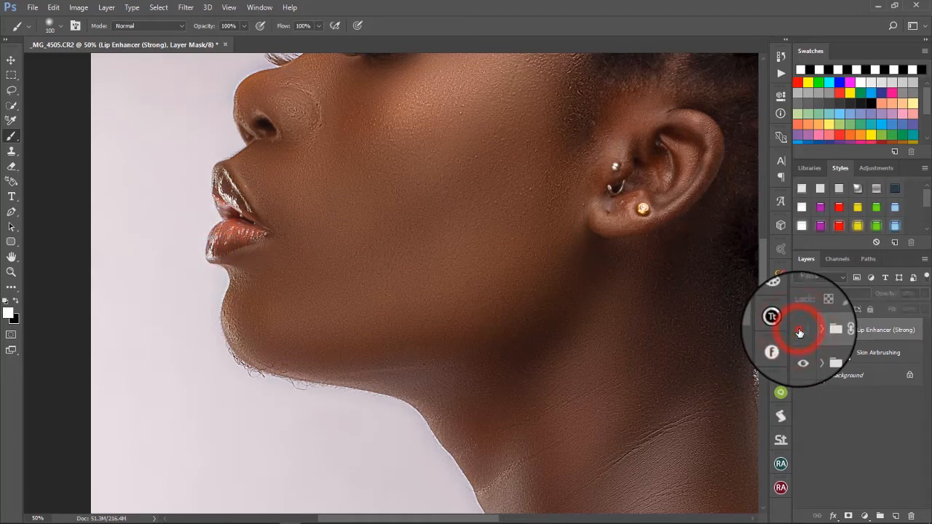
{"action": "left_click", "coordinate": [801, 331]}
{"action": "left_click", "coordinate": [800, 332]}
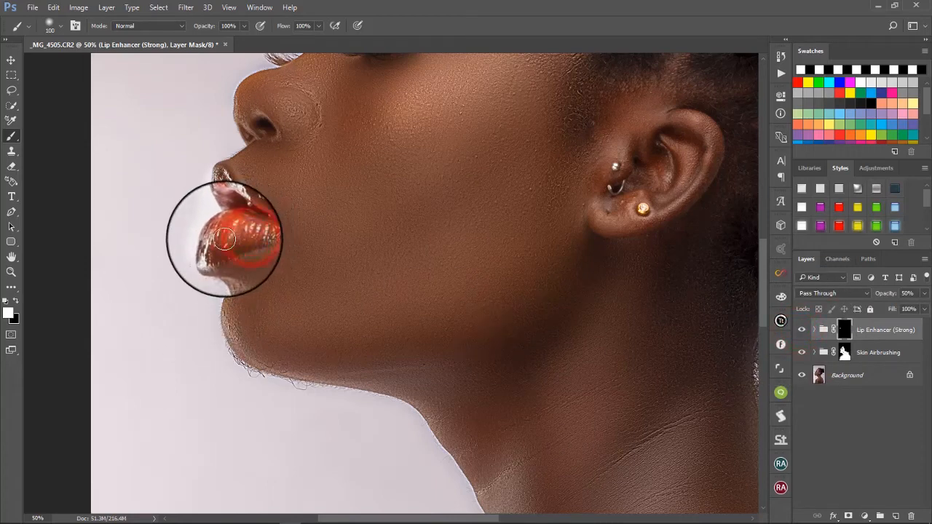
- Paint black on the Lip Enhancer (Strong) mask along the backdrop in front of the lips to clean up the spill
{"action": "left_click", "coordinate": [15, 301]}
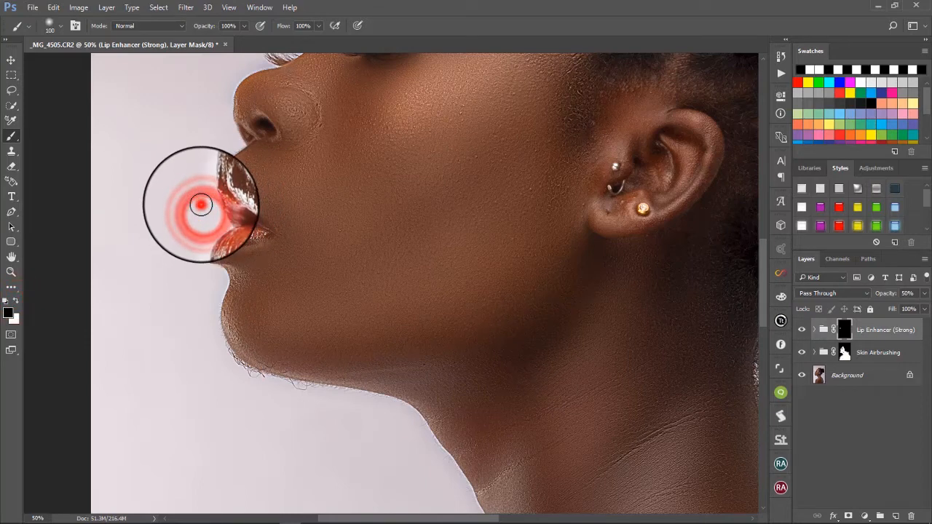
{"action": "left_click", "coordinate": [200, 204]}
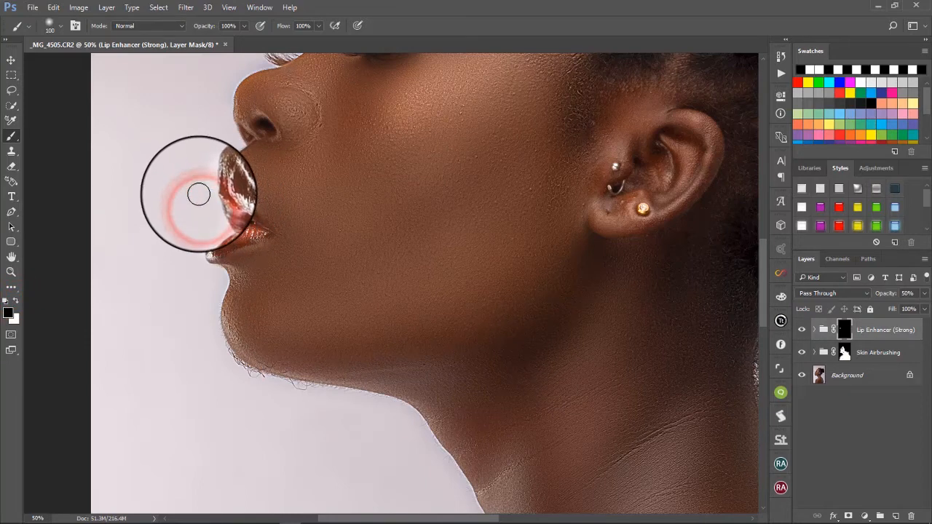
{"action": "left_click", "coordinate": [197, 194]}
{"action": "left_click", "coordinate": [196, 185]}
{"action": "left_click", "coordinate": [198, 182]}
{"action": "left_click", "coordinate": [196, 170]}
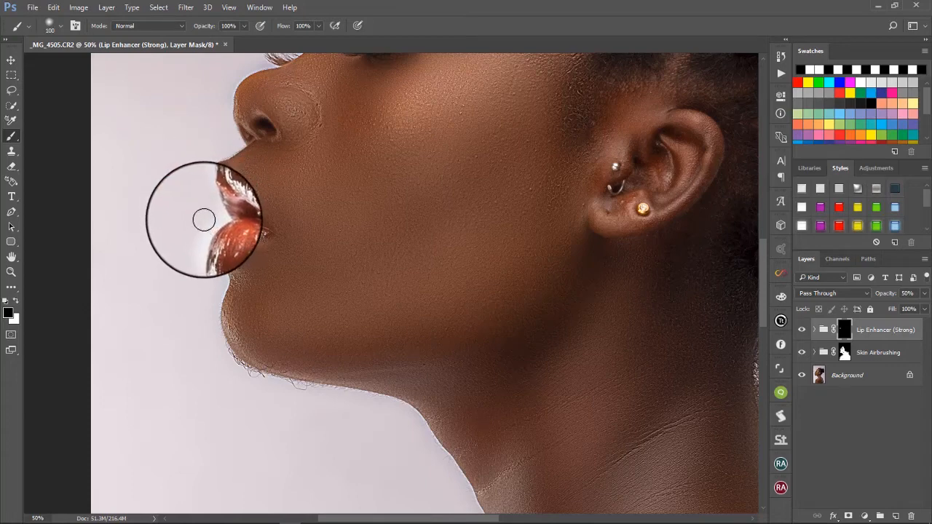
{"action": "left_click", "coordinate": [199, 217]}
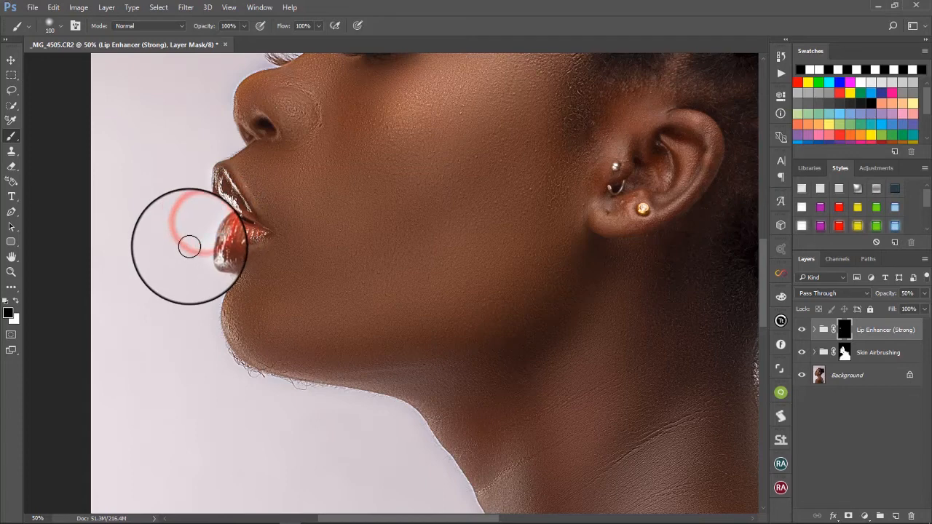
{"action": "left_click", "coordinate": [189, 245]}
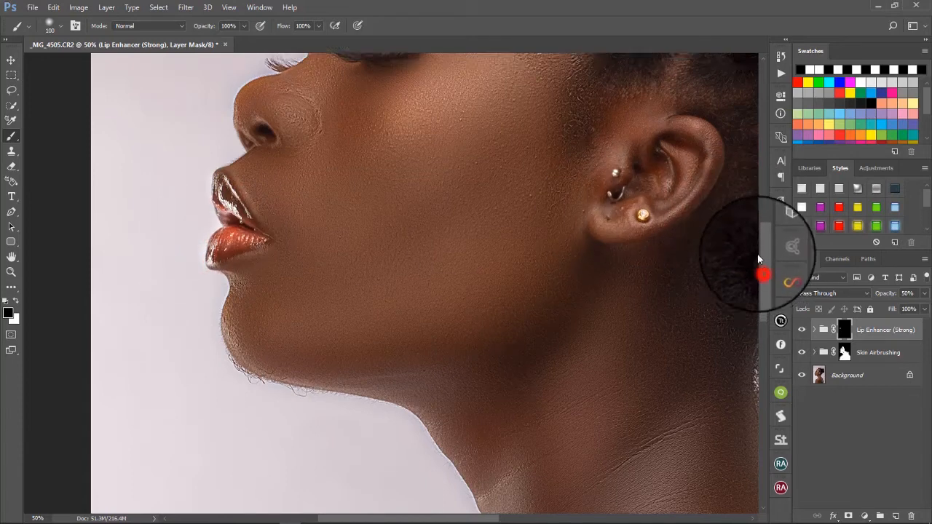
- Paint the enhancer mask white over the near eyebrow at 100 px, and the far eyebrow's tip at 40 px
{"action": "scroll", "coordinate": [757, 247], "scroll_direction": "up", "scroll_amount": 5}
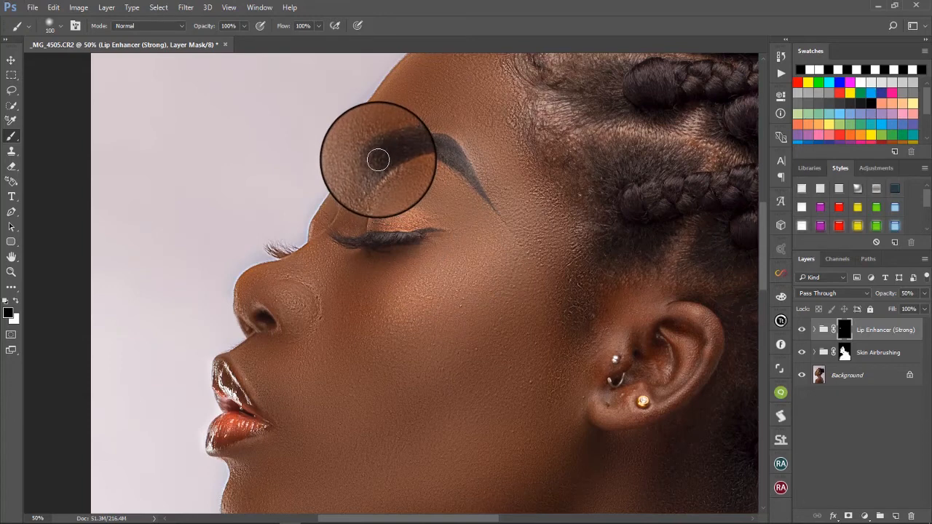
{"action": "left_click", "coordinate": [14, 299]}
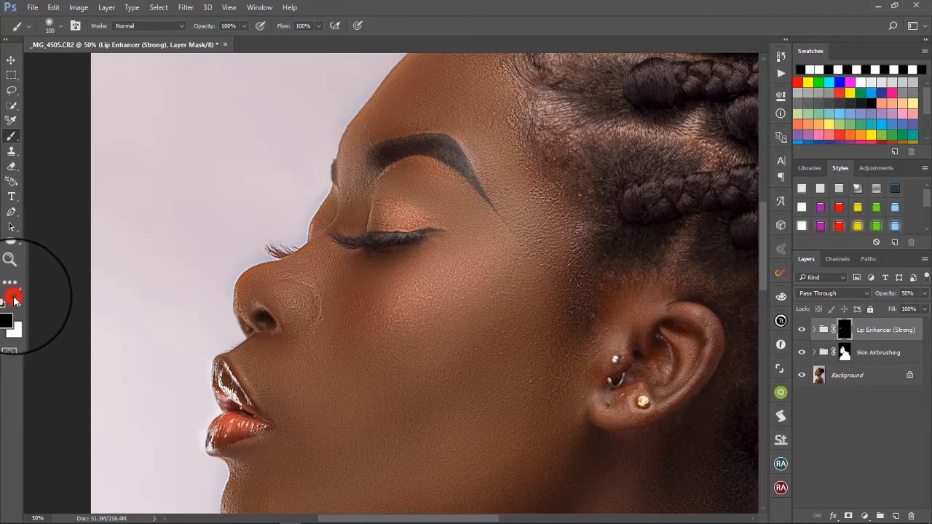
{"action": "left_click", "coordinate": [15, 299]}
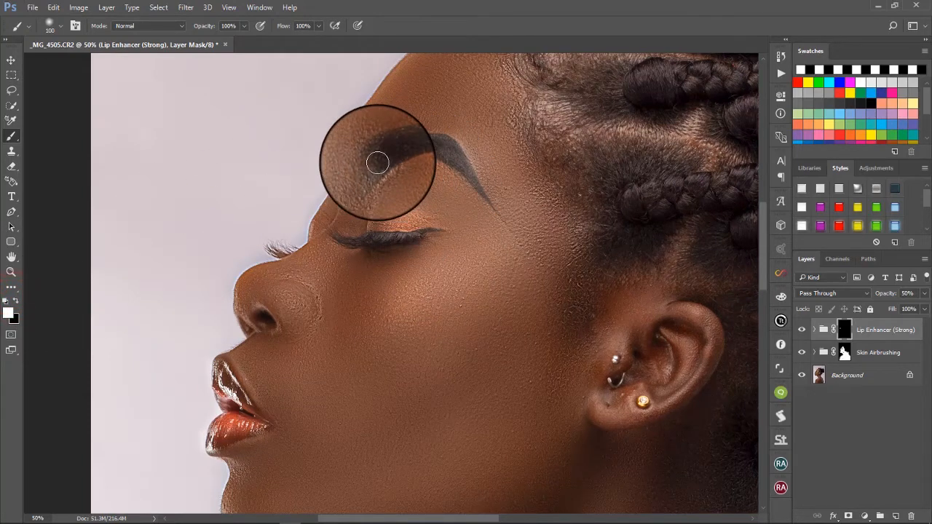
{"action": "mouse_move", "coordinate": [384, 158]}
{"action": "left_mouse_down"}
{"action": "mouse_move", "coordinate": [404, 147]}
{"action": "mouse_move", "coordinate": [383, 150]}
{"action": "mouse_move", "coordinate": [420, 140]}
{"action": "mouse_move", "coordinate": [458, 156]}
{"action": "mouse_move", "coordinate": [477, 184]}
{"action": "mouse_move", "coordinate": [452, 156]}
{"action": "mouse_move", "coordinate": [410, 144]}
{"action": "mouse_move", "coordinate": [380, 160]}
{"action": "left_mouse_up"}
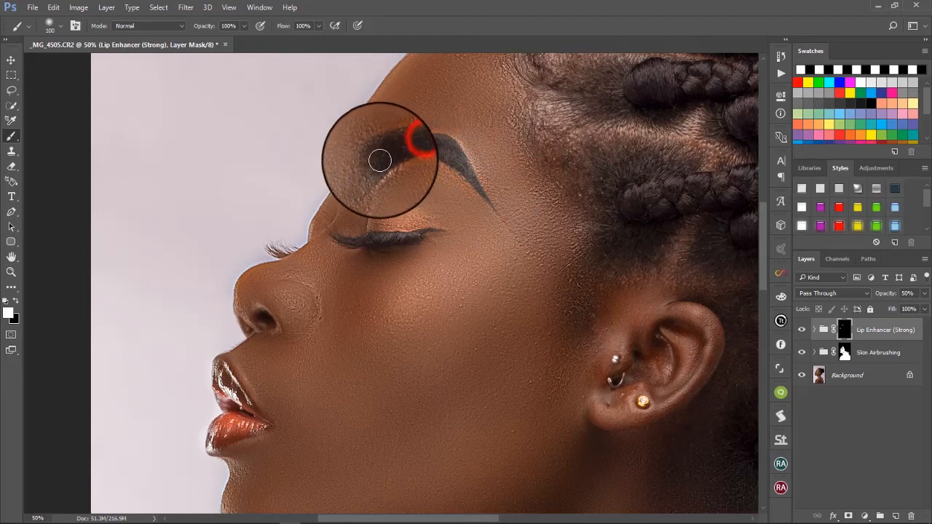
{"action": "left_click", "coordinate": [326, 171]}
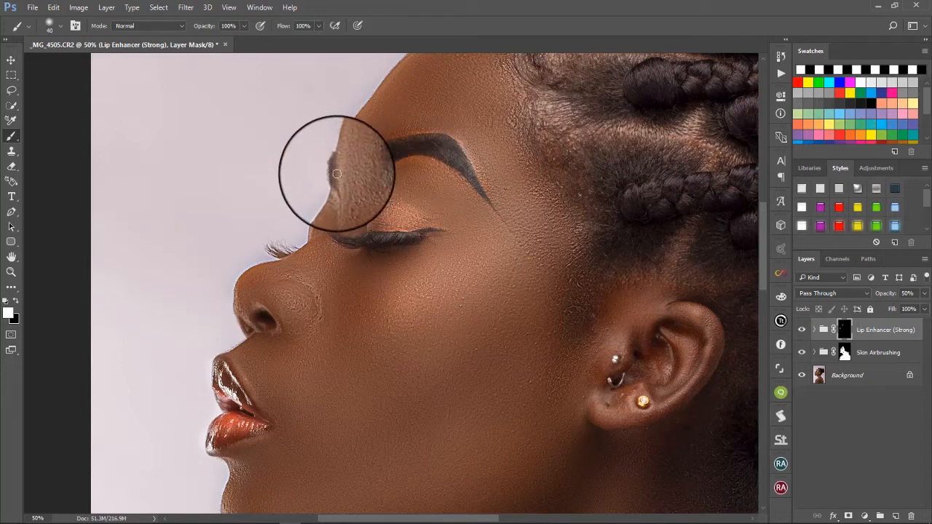
{"action": "mouse_move", "coordinate": [331, 155]}
{"action": "left_mouse_down"}
{"action": "mouse_move", "coordinate": [331, 164]}
{"action": "mouse_move", "coordinate": [322, 156]}
{"action": "mouse_move", "coordinate": [331, 156]}
{"action": "mouse_move", "coordinate": [334, 182]}
{"action": "mouse_move", "coordinate": [414, 146]}
{"action": "mouse_move", "coordinate": [460, 150]}
{"action": "mouse_move", "coordinate": [506, 226]}
{"action": "mouse_move", "coordinate": [501, 218]}
{"action": "mouse_move", "coordinate": [423, 231]}
{"action": "left_mouse_up"}
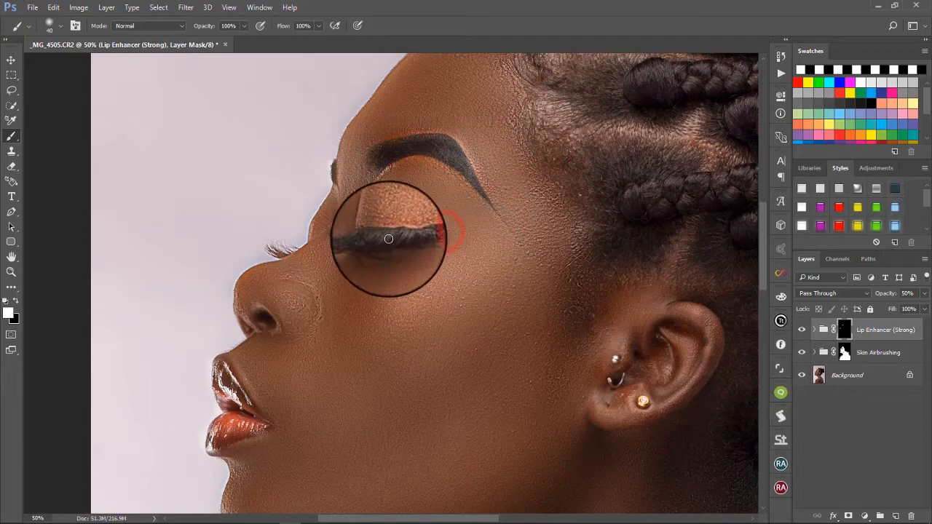
- Paint the enhancer mask over the near eyelashes and eyelid, the far eyelid edge and the far eyelashes with the 40 px brush
{"action": "mouse_move", "coordinate": [331, 238]}
{"action": "left_mouse_down"}
{"action": "mouse_move", "coordinate": [365, 242]}
{"action": "mouse_move", "coordinate": [349, 245]}
{"action": "mouse_move", "coordinate": [385, 241]}
{"action": "left_mouse_up"}
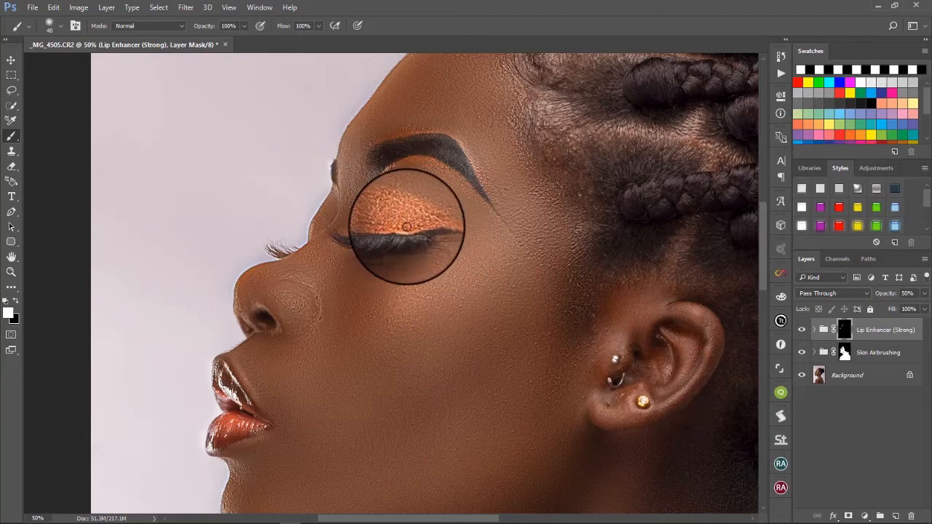
{"action": "mouse_move", "coordinate": [407, 227]}
{"action": "left_mouse_down"}
{"action": "mouse_move", "coordinate": [435, 216]}
{"action": "mouse_move", "coordinate": [345, 254]}
{"action": "left_mouse_up"}
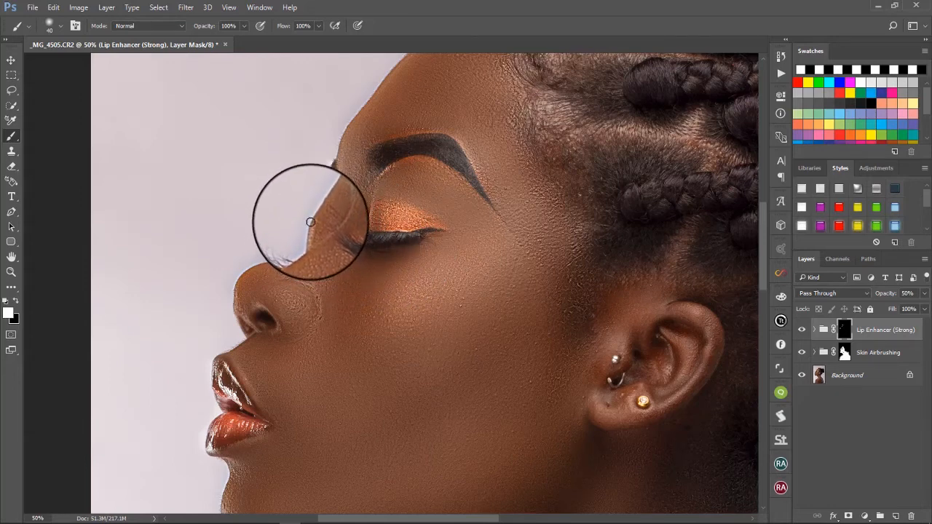
{"action": "mouse_move", "coordinate": [311, 222]}
{"action": "left_mouse_down"}
{"action": "mouse_move", "coordinate": [312, 211]}
{"action": "mouse_move", "coordinate": [305, 230]}
{"action": "mouse_move", "coordinate": [301, 218]}
{"action": "left_mouse_up"}
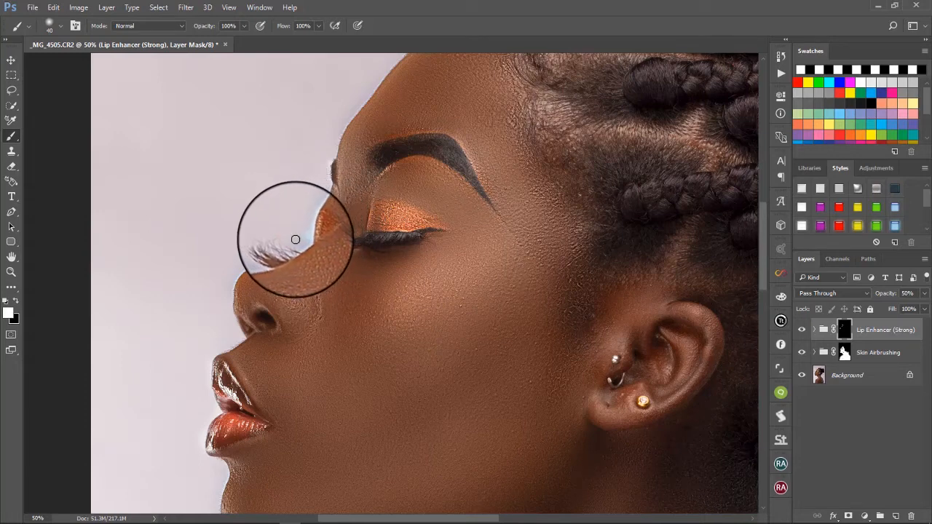
{"action": "mouse_move", "coordinate": [281, 250]}
{"action": "left_mouse_down"}
{"action": "mouse_move", "coordinate": [256, 243]}
{"action": "mouse_move", "coordinate": [287, 246]}
{"action": "mouse_move", "coordinate": [278, 253]}
{"action": "mouse_move", "coordinate": [287, 245]}
{"action": "left_mouse_up"}
{"action": "left_click", "coordinate": [279, 248]}
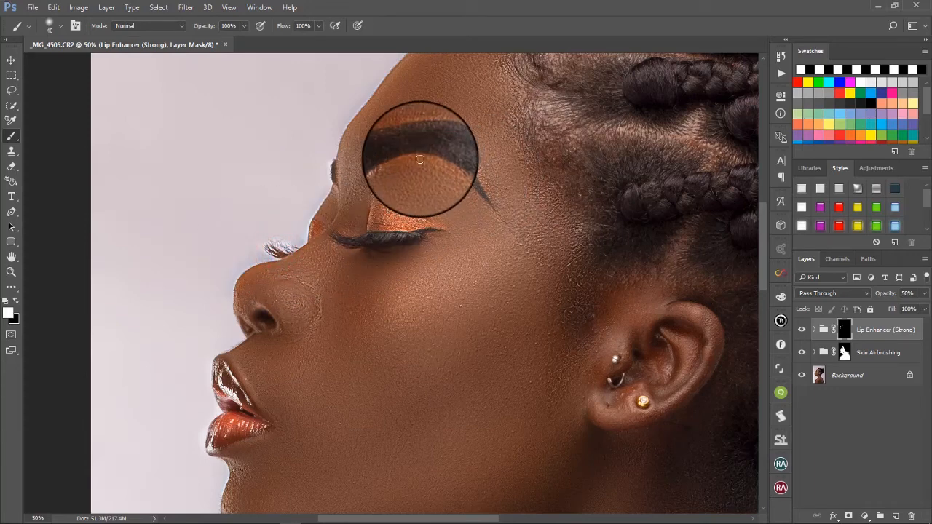
- Touch up the enhancer mask along the near eyebrow's lower edge, front end and outer tail
{"action": "left_click", "coordinate": [391, 162]}
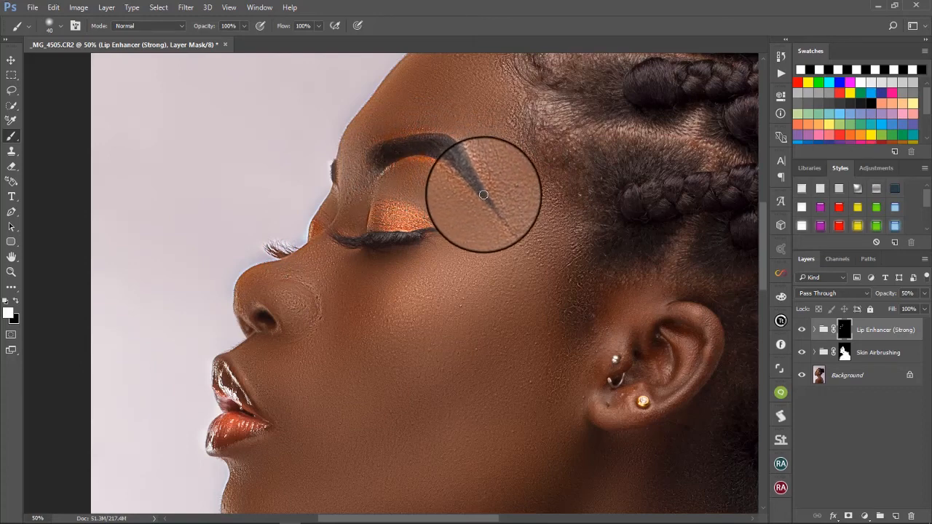
{"action": "left_click", "coordinate": [368, 148]}
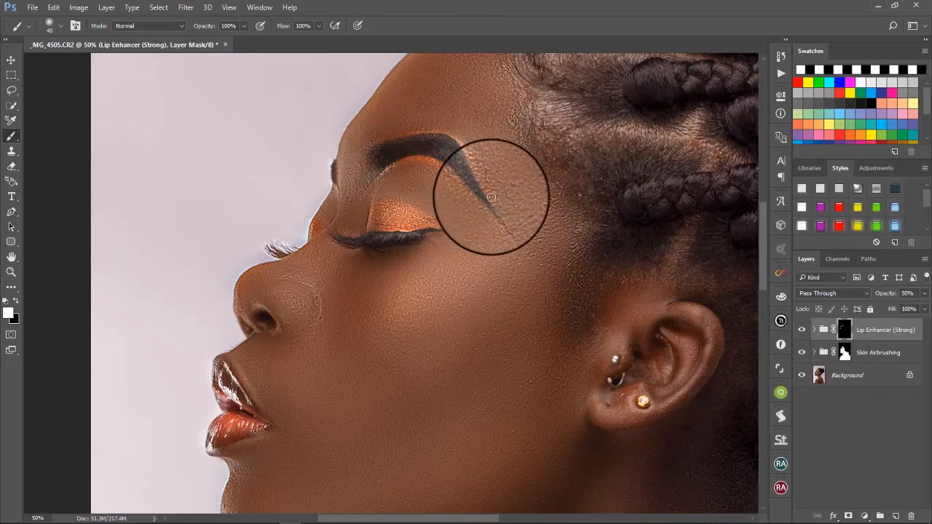
{"action": "left_click_drag", "start_coordinate": [477, 175], "coordinate": [495, 207]}
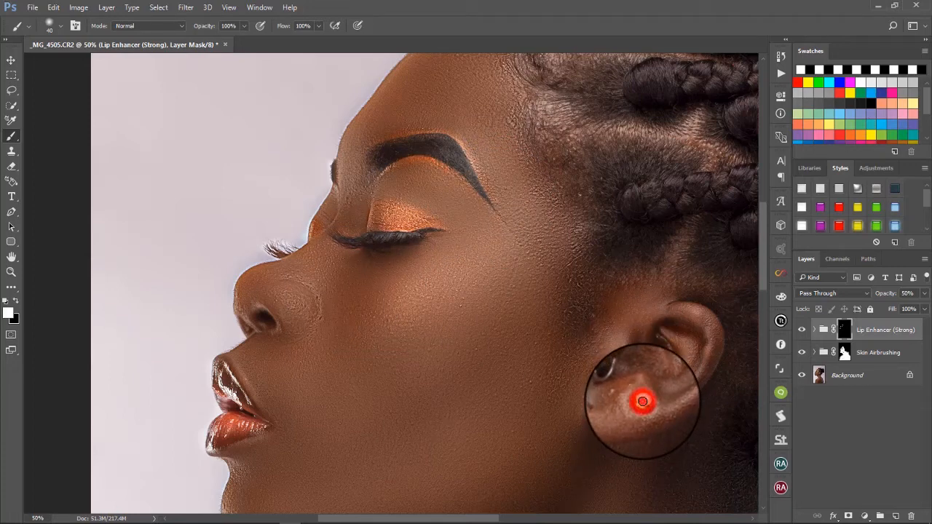
- Paint the Lip Enhancer (Strong) mask white over the gold stud in the earlobe with the 40 px brush
{"action": "left_click", "coordinate": [642, 402]}
{"action": "left_click", "coordinate": [642, 400]}
{"action": "left_click", "coordinate": [643, 400]}
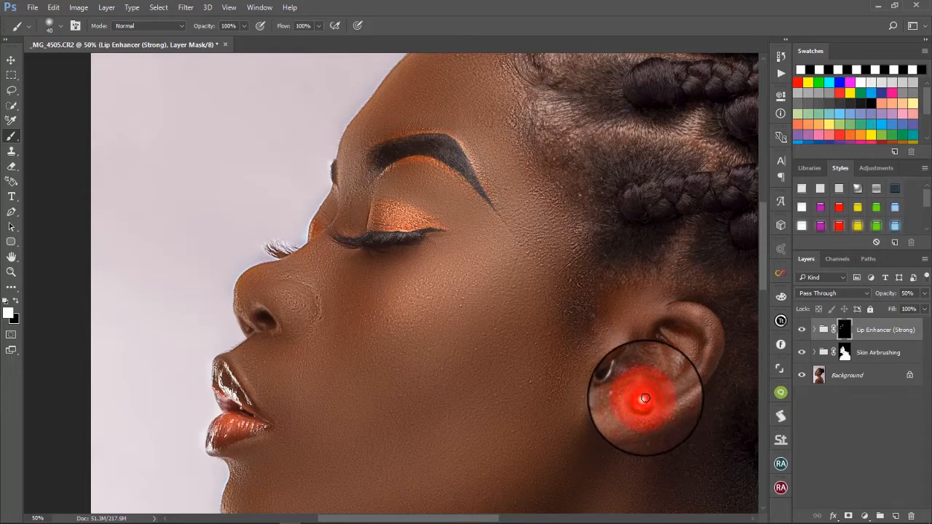
- Toggle the visibility of the Lip Enhancer (Strong) group to compare the face with and without the effect
{"action": "left_click", "coordinate": [803, 332]}
{"action": "left_click", "coordinate": [802, 332]}
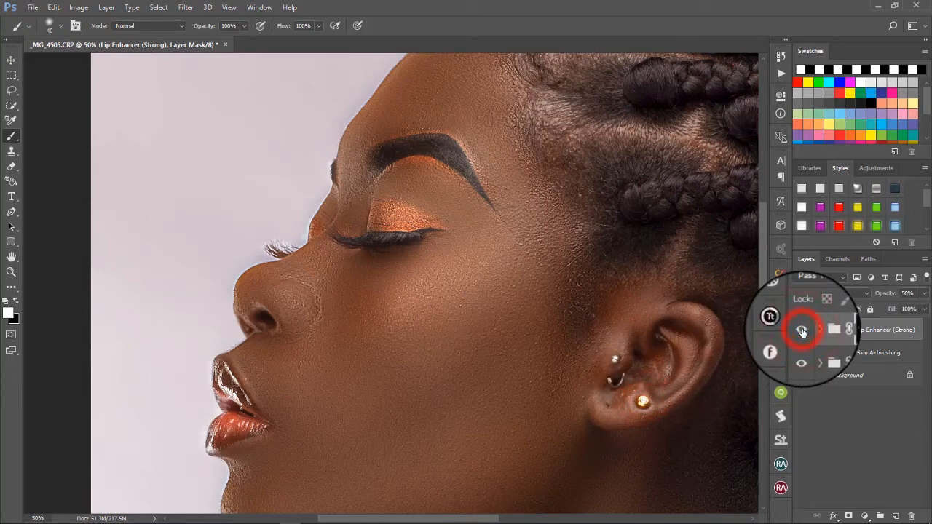
{"action": "left_click", "coordinate": [802, 332]}
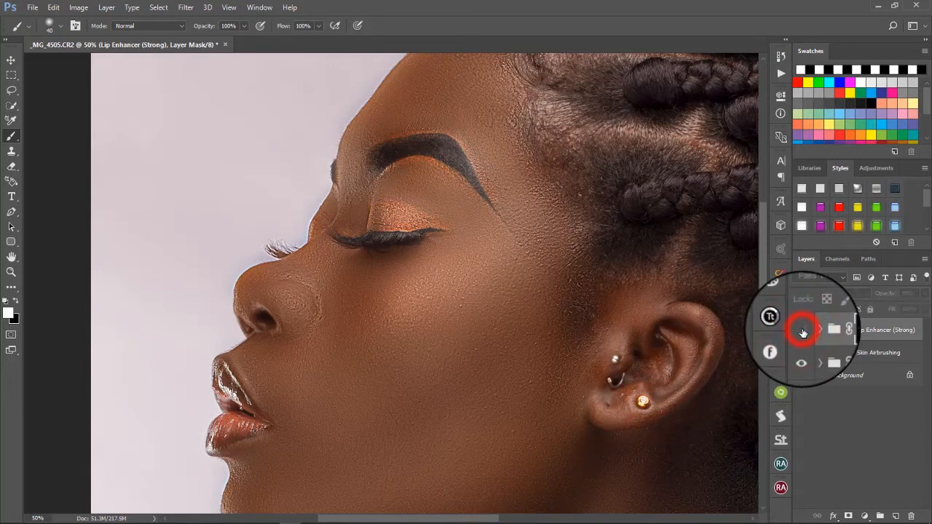
{"action": "left_click", "coordinate": [802, 331]}
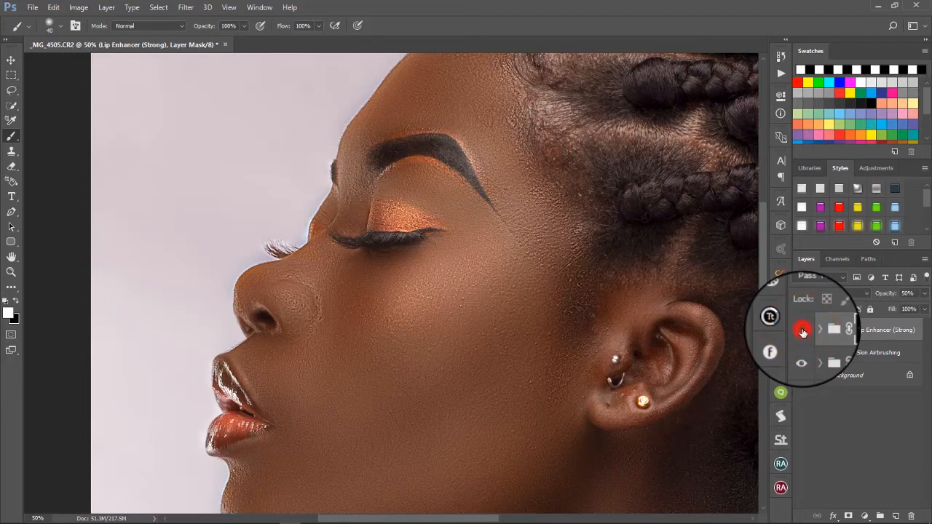
{"action": "left_click", "coordinate": [803, 331]}
{"action": "left_click", "coordinate": [802, 331]}
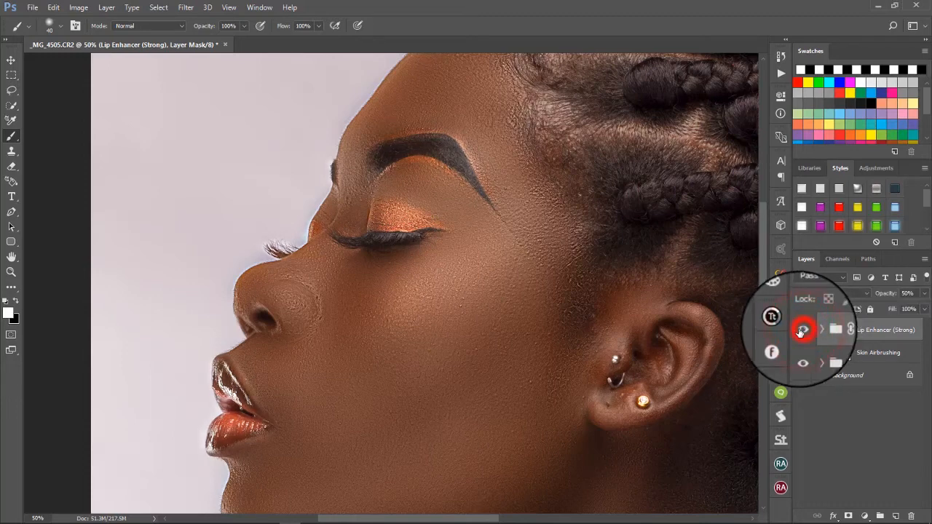
- Paint the enhancer mask white over the small piercings at the front of the ear, the inner ear folds and the lobe area
{"action": "left_click", "coordinate": [615, 359]}
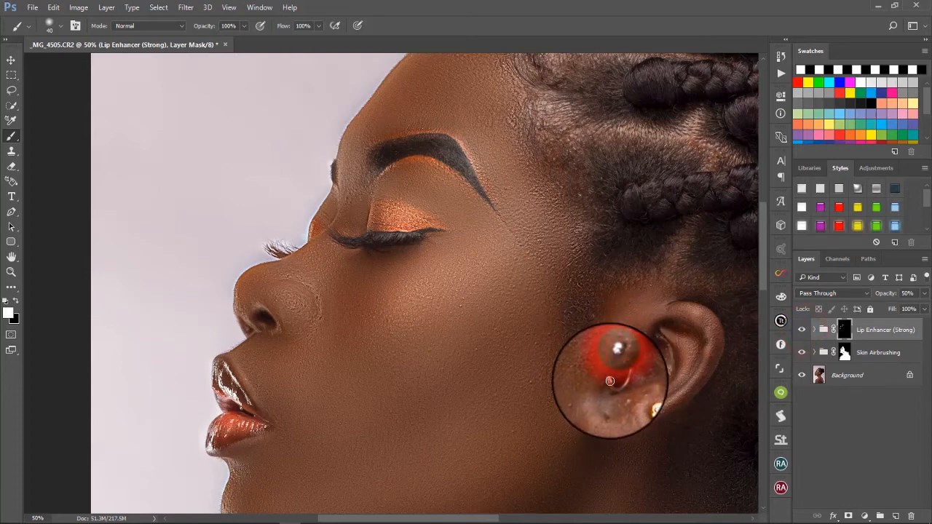
{"action": "left_click", "coordinate": [607, 379]}
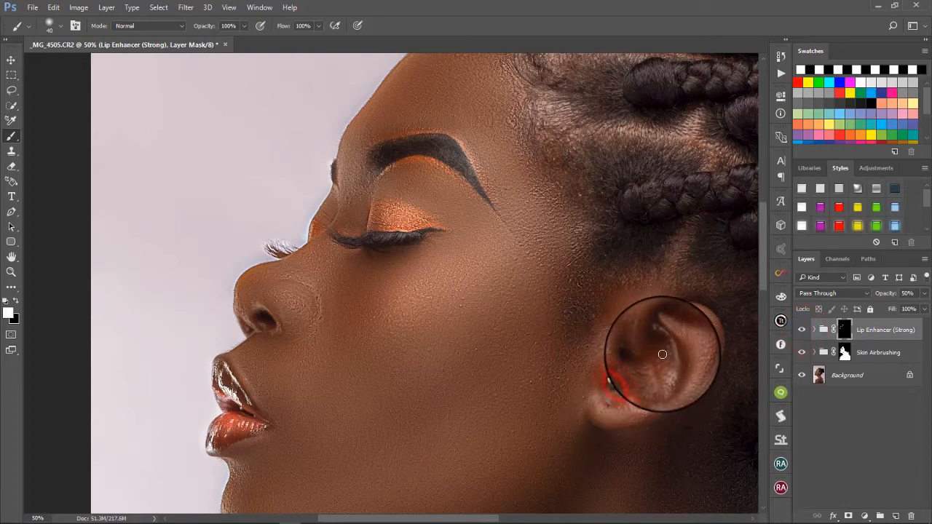
{"action": "left_click", "coordinate": [661, 334]}
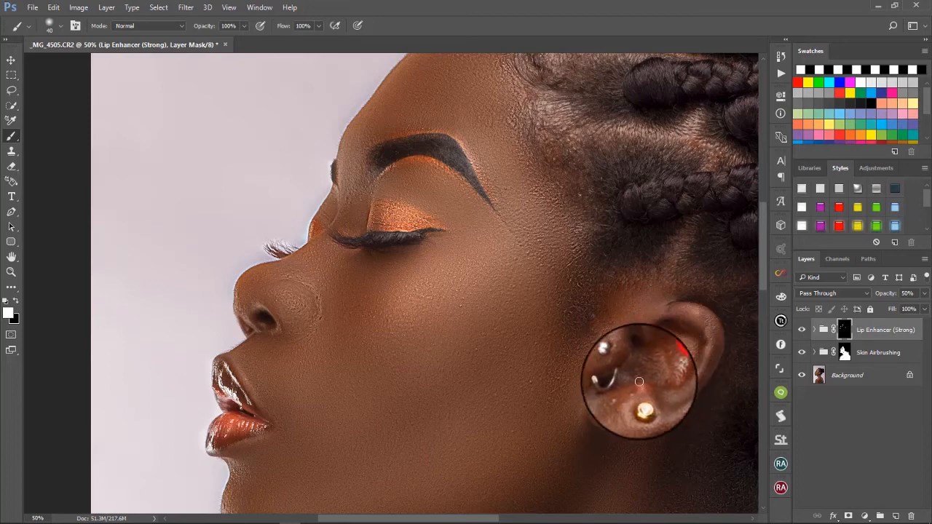
{"action": "left_click", "coordinate": [695, 371]}
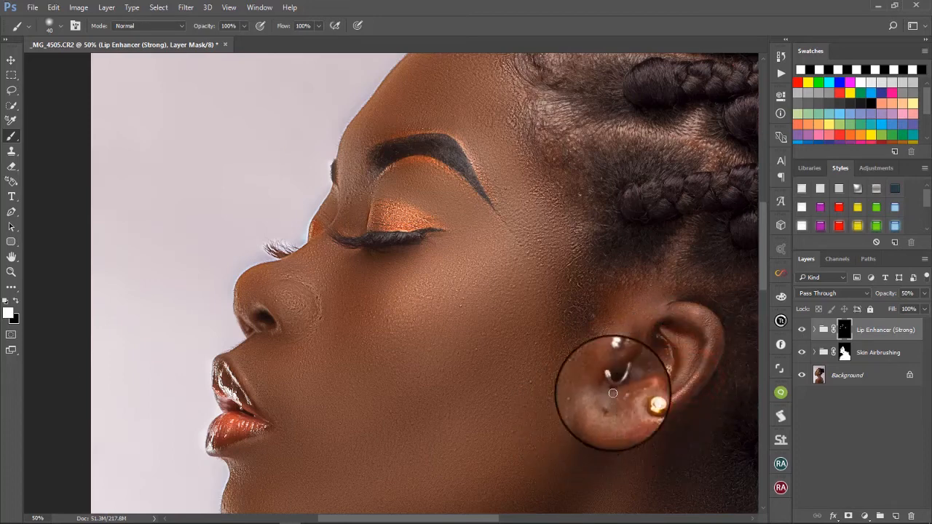
{"action": "left_click", "coordinate": [662, 410]}
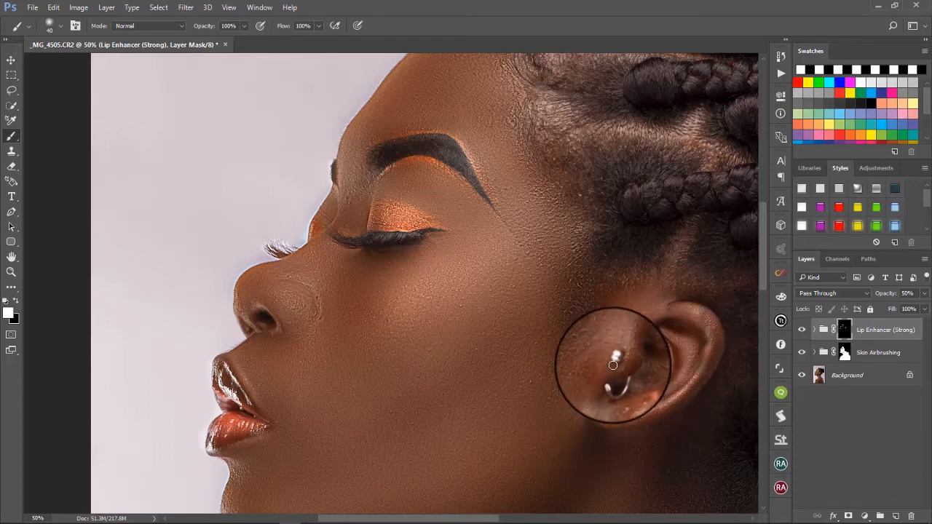
- Compare the whole portrait with and without the Lip Enhancer (Strong) and Skin Airbrushing groups, leaving both groups visible
{"action": "left_click", "coordinate": [10, 61]}
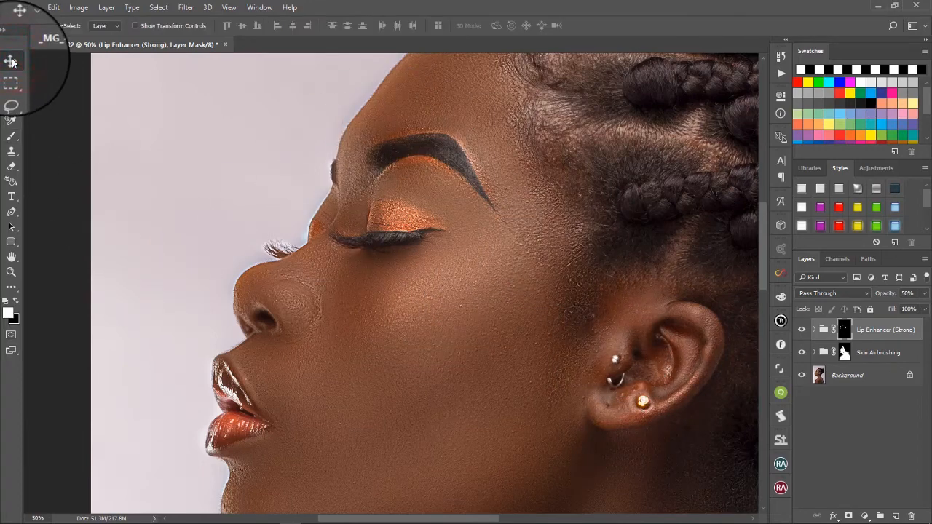
{"action": "key", "text": "ctrl+minus"}
{"action": "key", "text": "ctrl+minus"}
{"action": "key", "text": "ctrl+minus"}
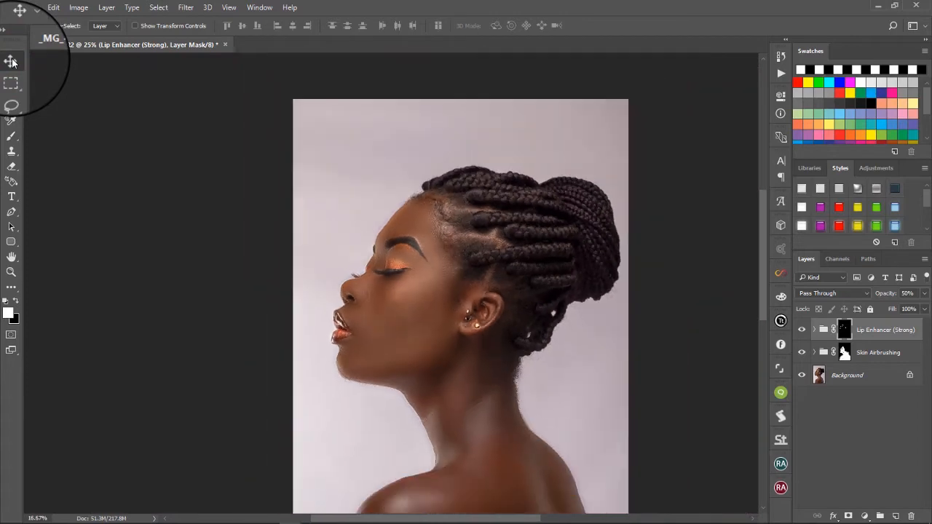
{"action": "key", "text": "ctrl+minus"}
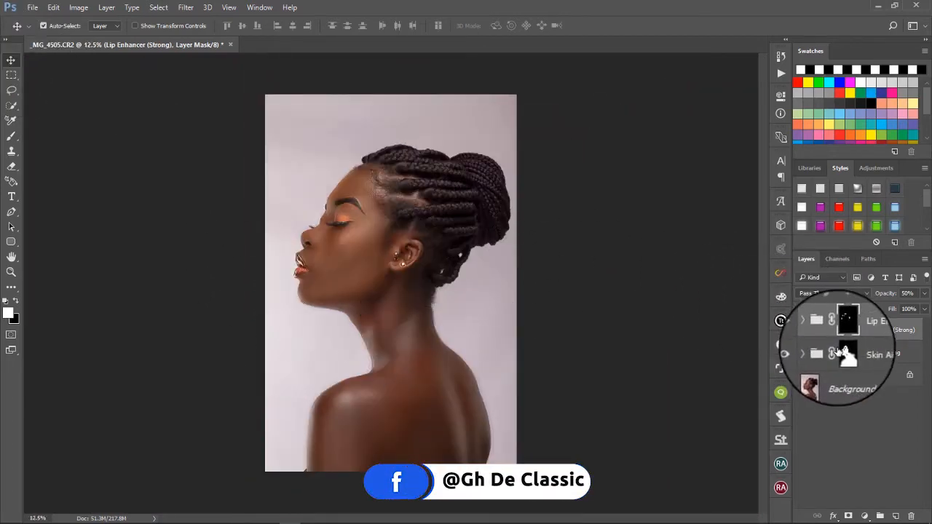
{"action": "left_click", "coordinate": [803, 332]}
{"action": "left_click", "coordinate": [800, 354]}
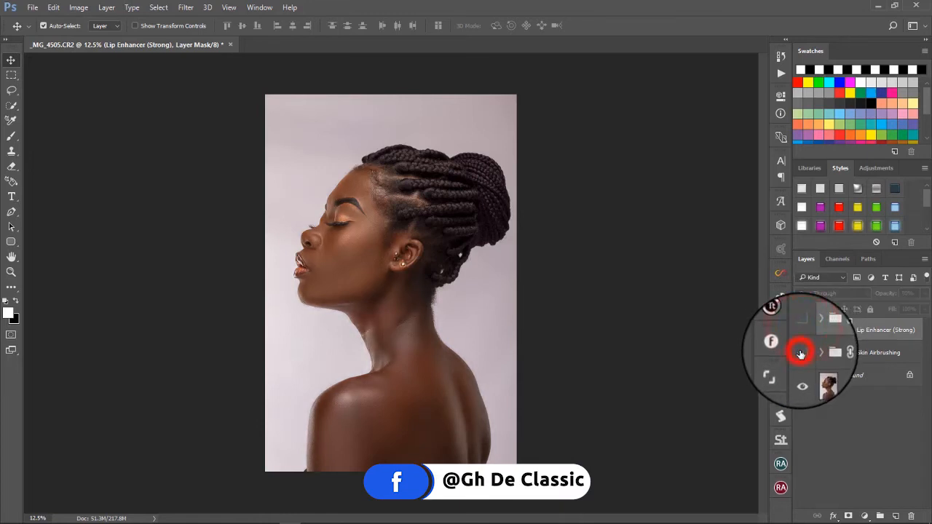
{"action": "left_click", "coordinate": [801, 354]}
{"action": "left_click", "coordinate": [801, 332]}
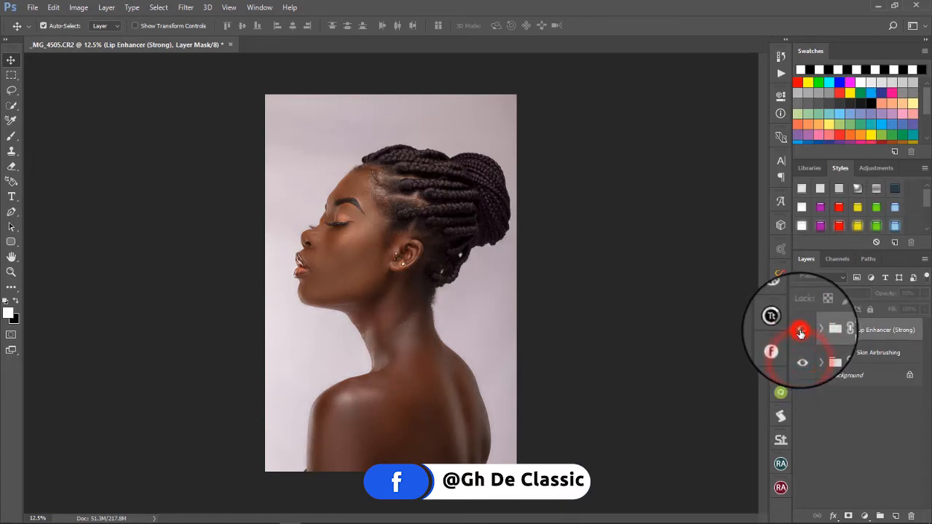
{"action": "left_click", "coordinate": [801, 332]}
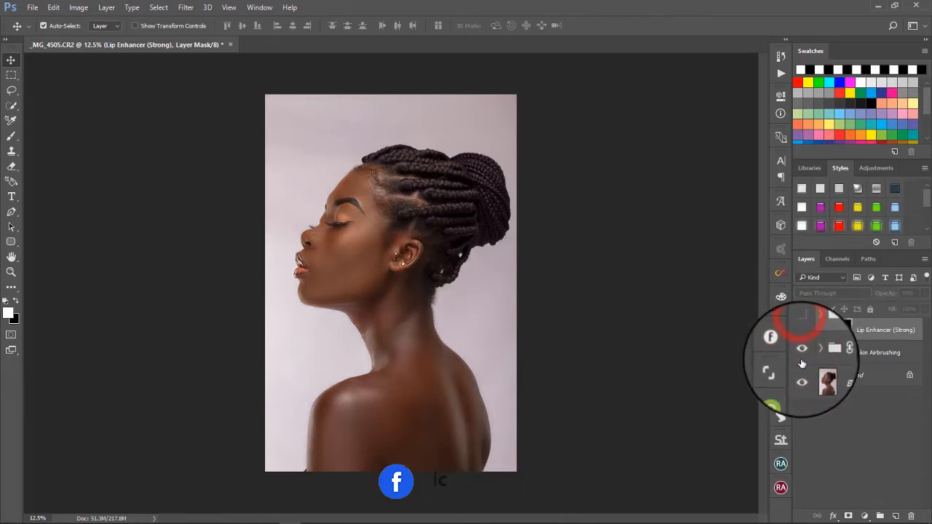
{"action": "left_click", "coordinate": [802, 358]}
{"action": "left_click", "coordinate": [802, 357]}
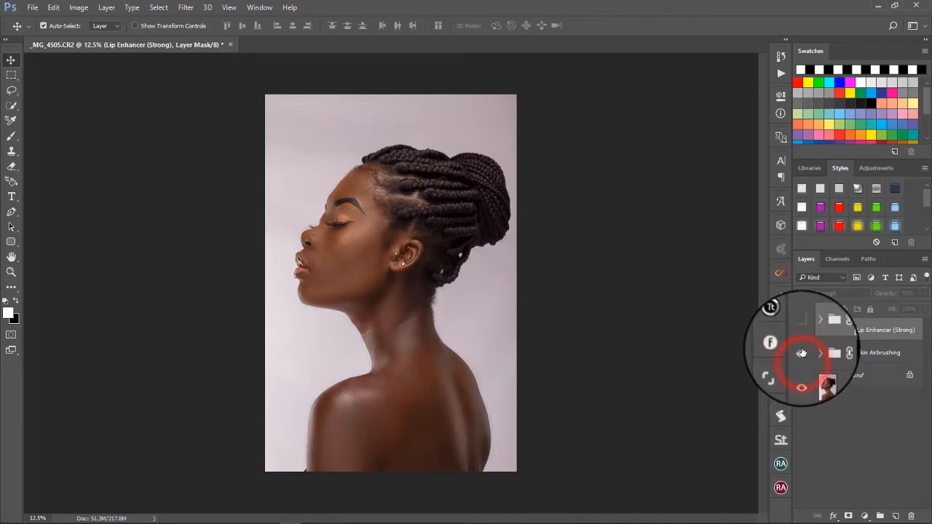
{"action": "left_click", "coordinate": [800, 332]}
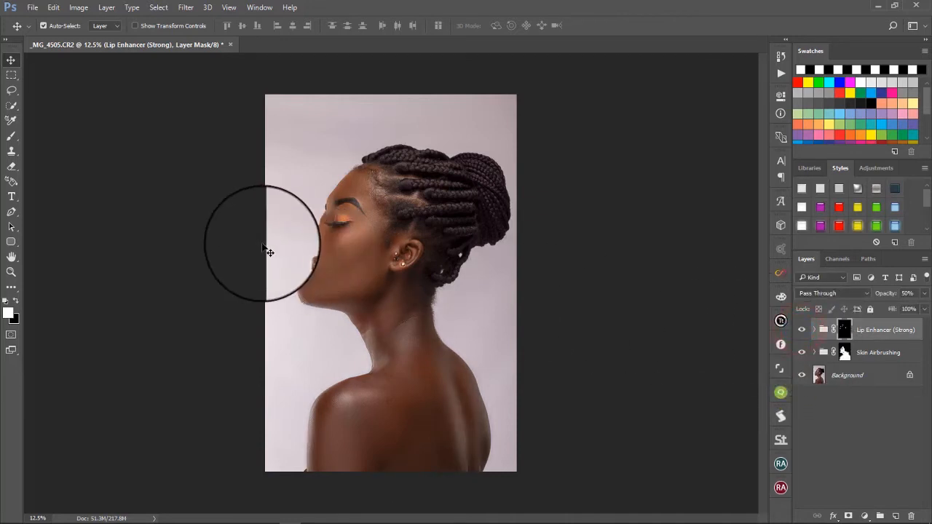
- Paint black at 41% brush opacity on the Skin Airbrushing mask around the nostril and nose crease to soften the airbrushing there
{"action": "left_click", "coordinate": [844, 353]}
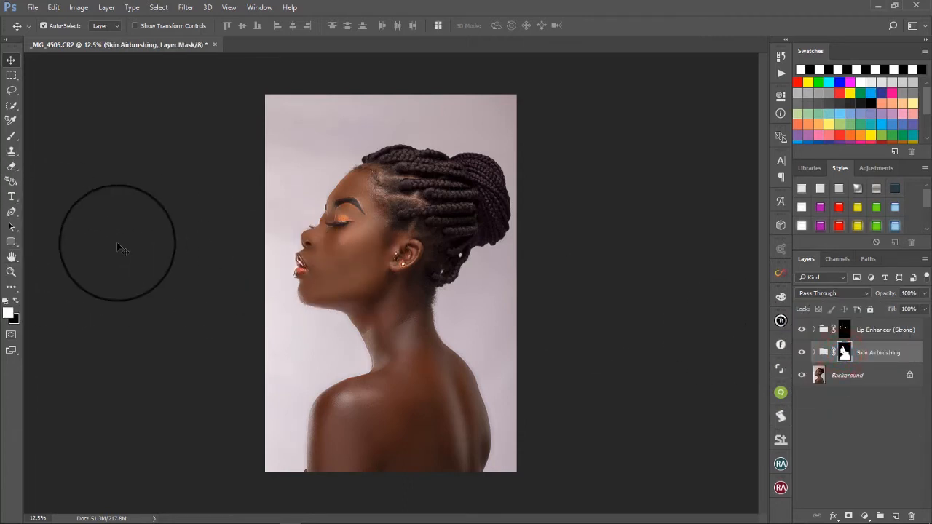
{"action": "left_click", "coordinate": [11, 136]}
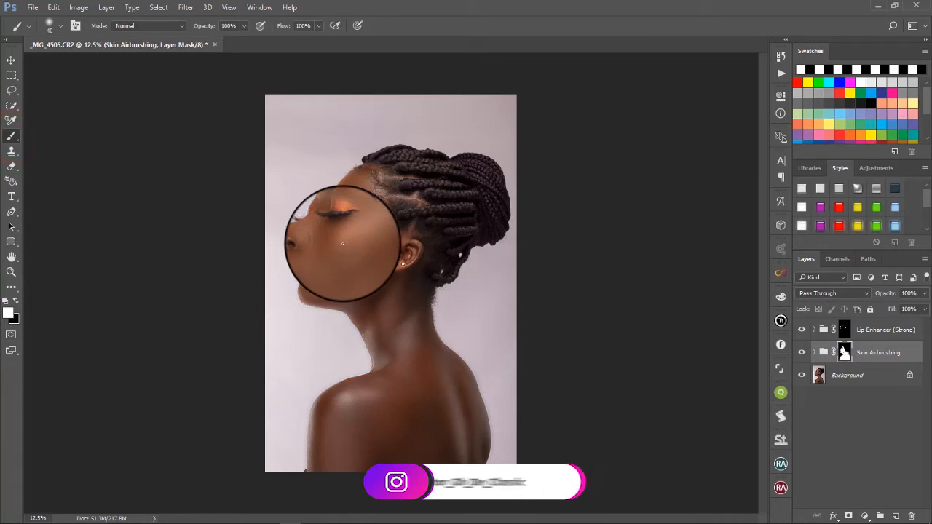
{"action": "key", "text": "ctrl+plus"}
{"action": "key", "text": "ctrl+plus"}
{"action": "key", "text": "ctrl+plus"}
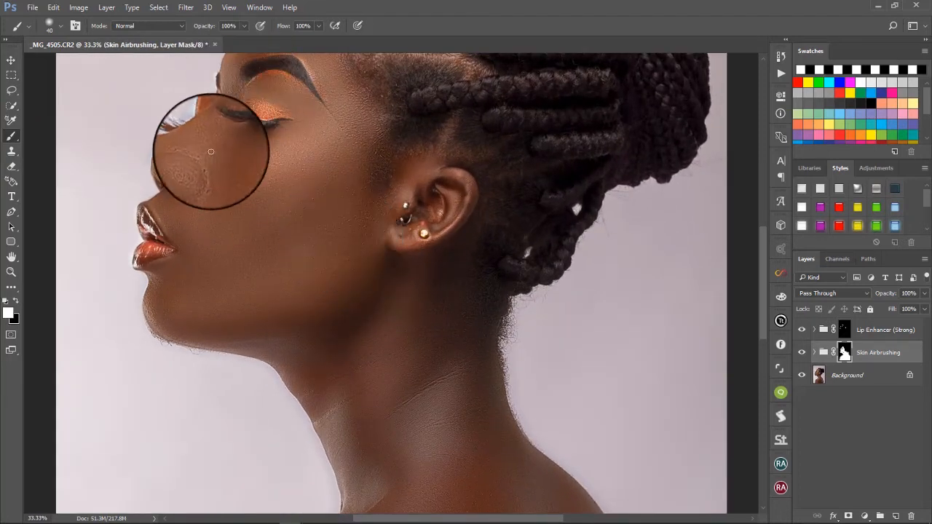
{"action": "left_click", "coordinate": [14, 300]}
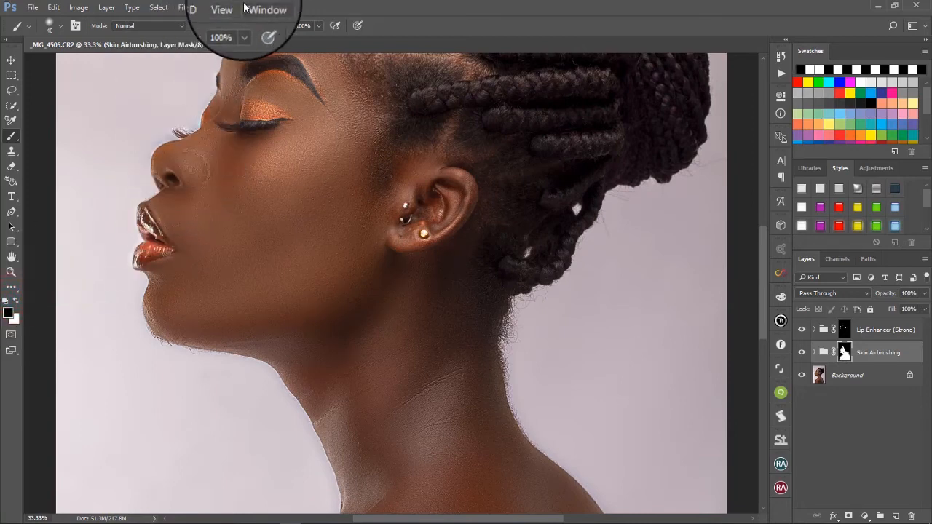
{"action": "left_click", "coordinate": [244, 26]}
{"action": "left_click", "coordinate": [213, 40]}
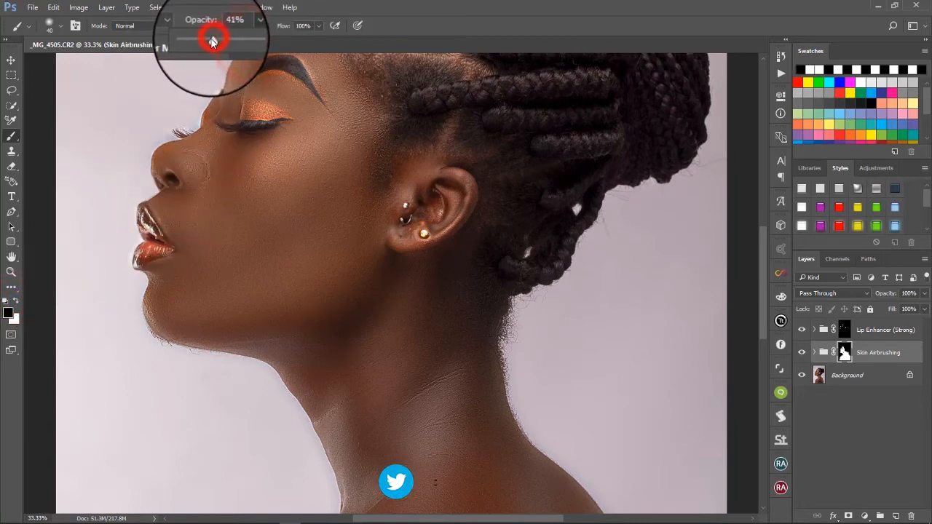
{"action": "left_click", "coordinate": [189, 150]}
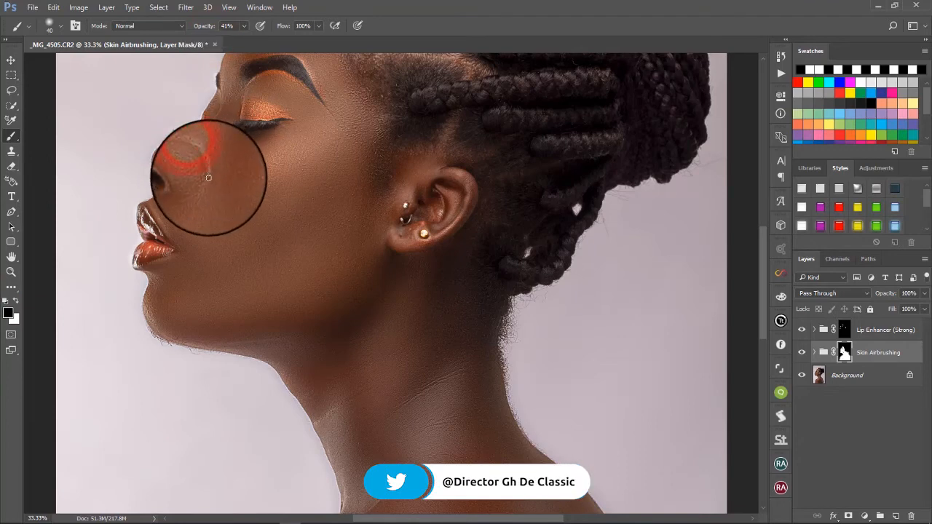
{"action": "left_click_drag", "start_coordinate": [209, 167], "coordinate": [190, 195]}
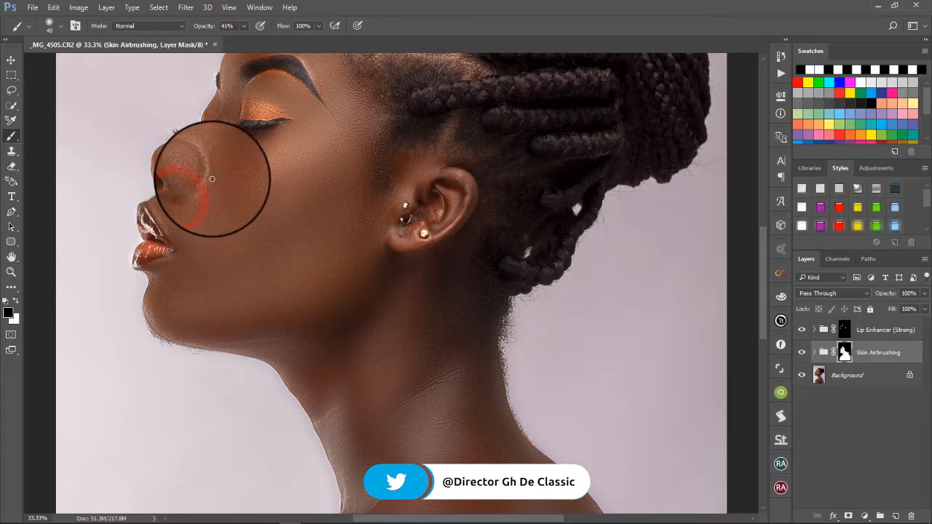
{"action": "left_click", "coordinate": [175, 191]}
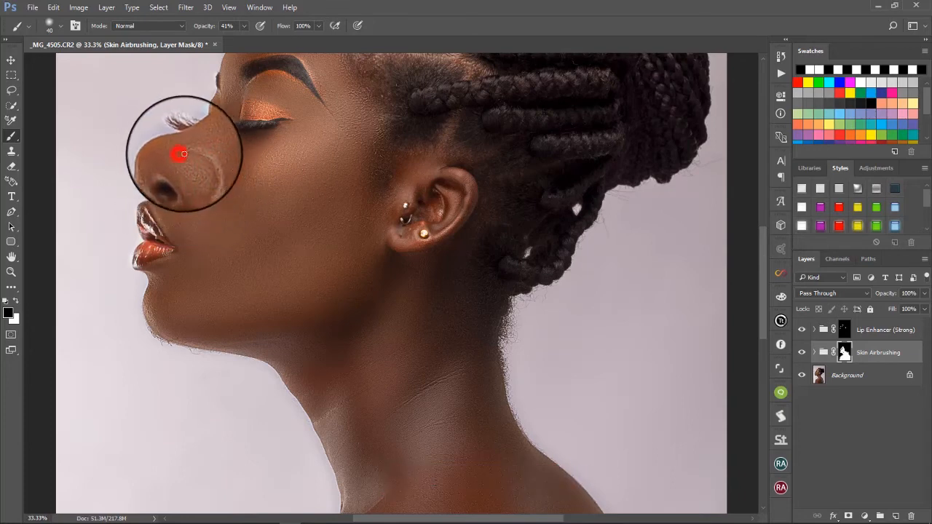
{"action": "left_click", "coordinate": [165, 189]}
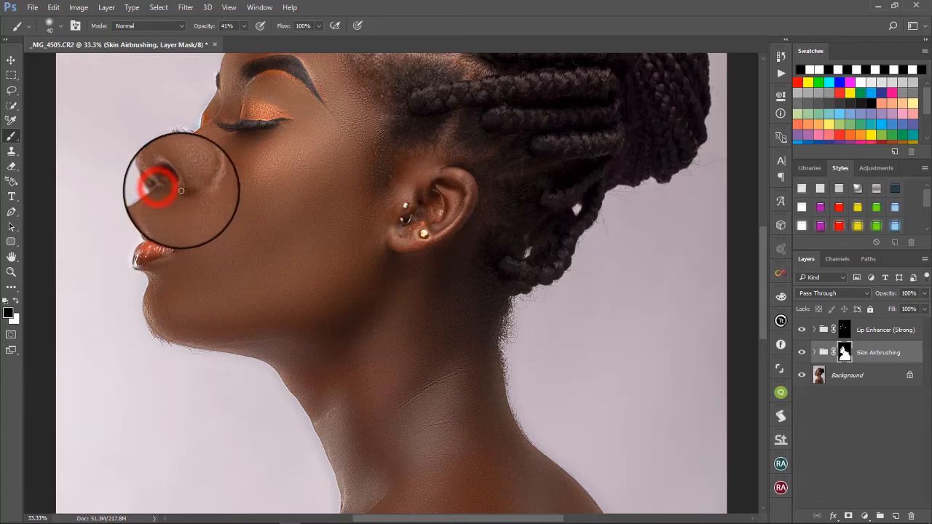
{"action": "left_click", "coordinate": [209, 170]}
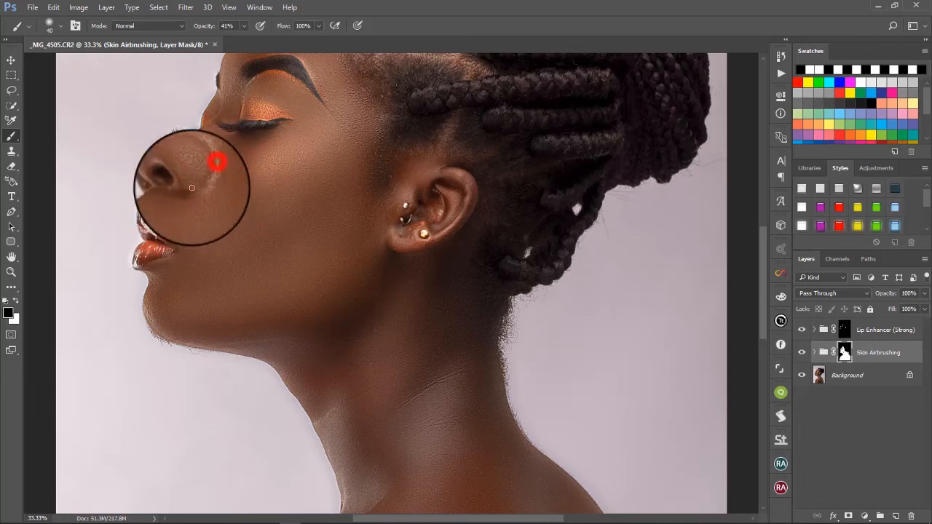
{"action": "left_click", "coordinate": [16, 300]}
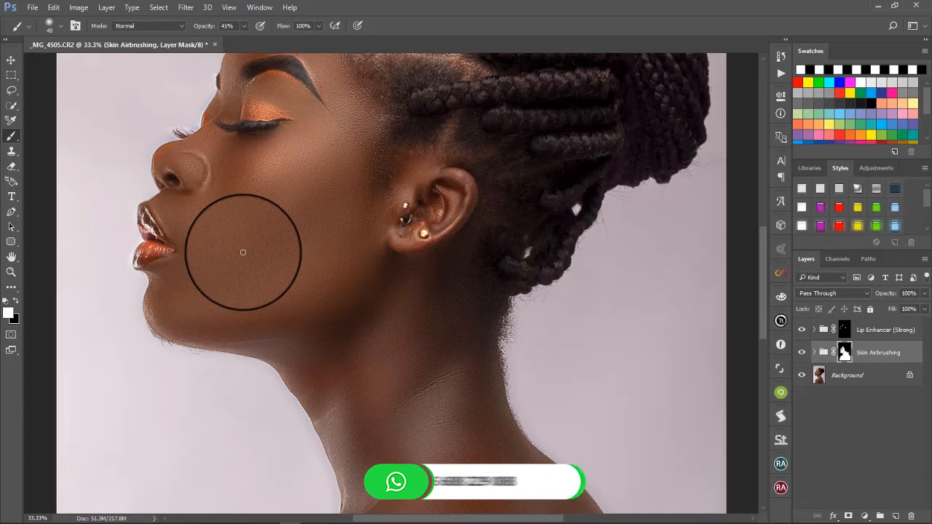
{"action": "scroll", "coordinate": [244, 252], "scroll_direction": "down", "scroll_amount": 3}
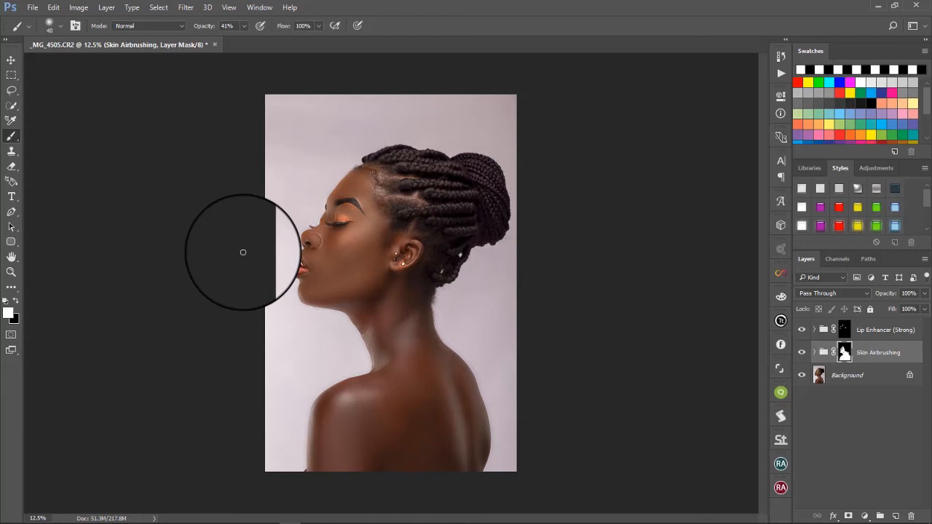
{"action": "scroll", "coordinate": [244, 252], "scroll_direction": "up", "scroll_amount": 1}
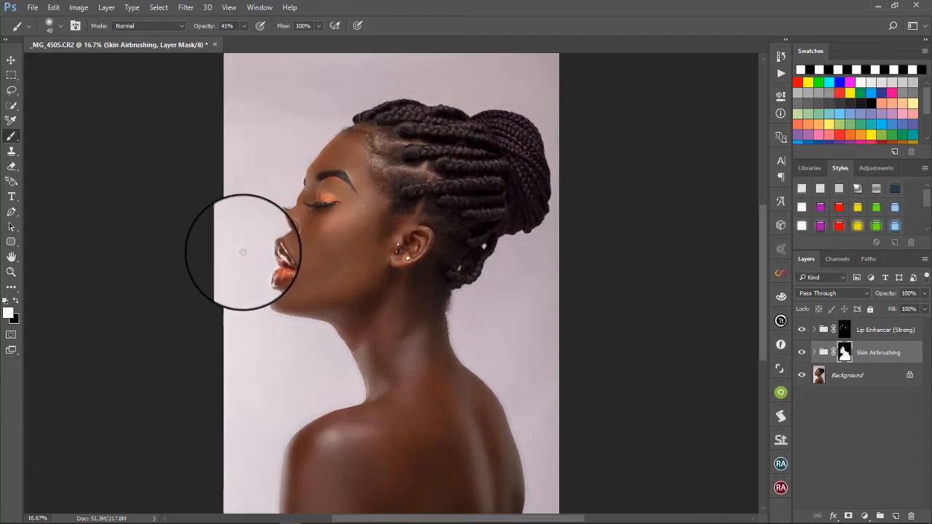
{"action": "scroll", "coordinate": [243, 252], "scroll_direction": "down", "scroll_amount": 1}
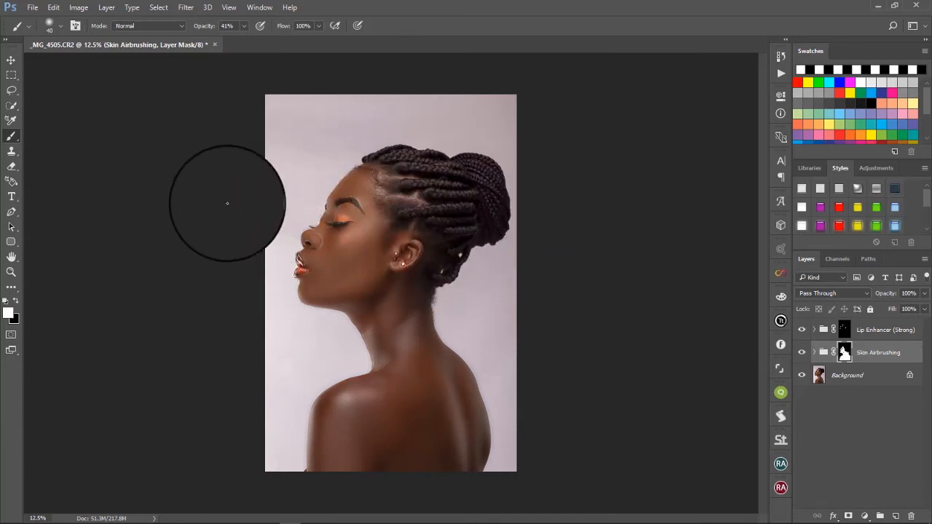
{"action": "left_click", "coordinate": [11, 60]}
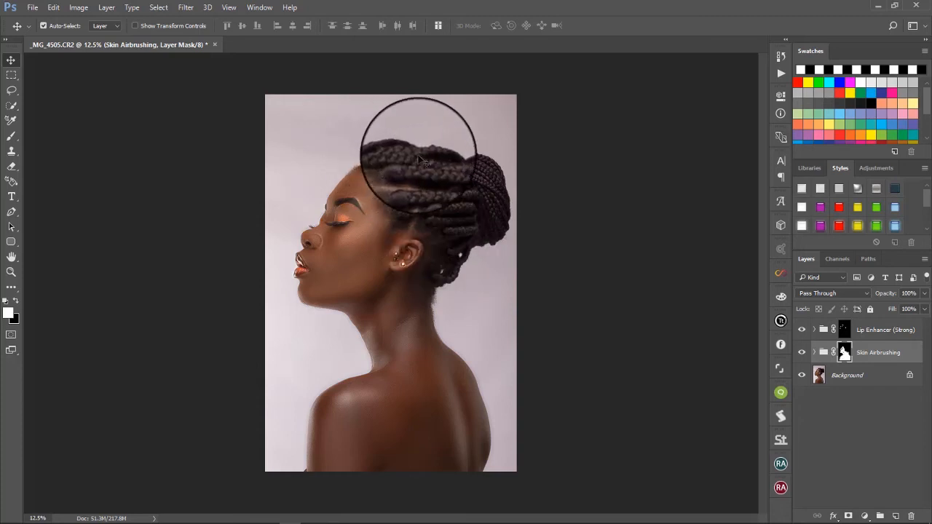
{"action": "mouse_move", "coordinate": [573, 522]}
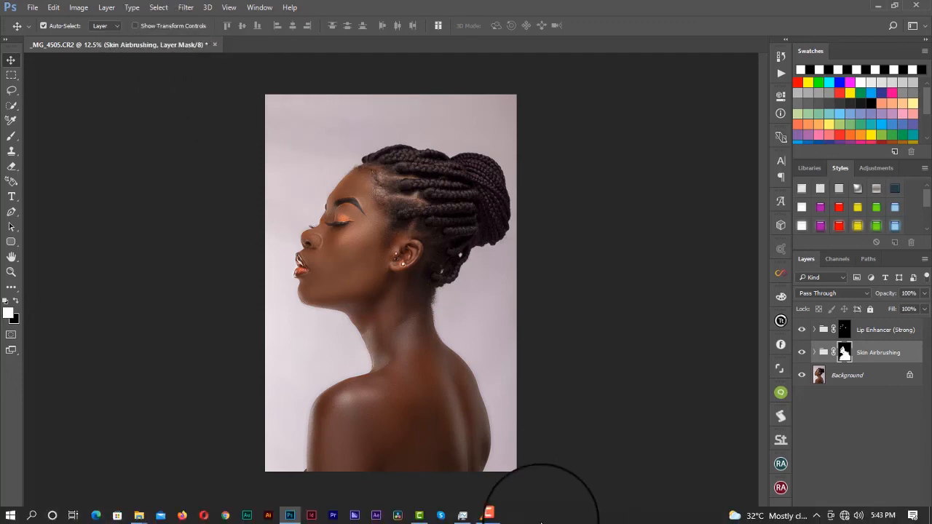